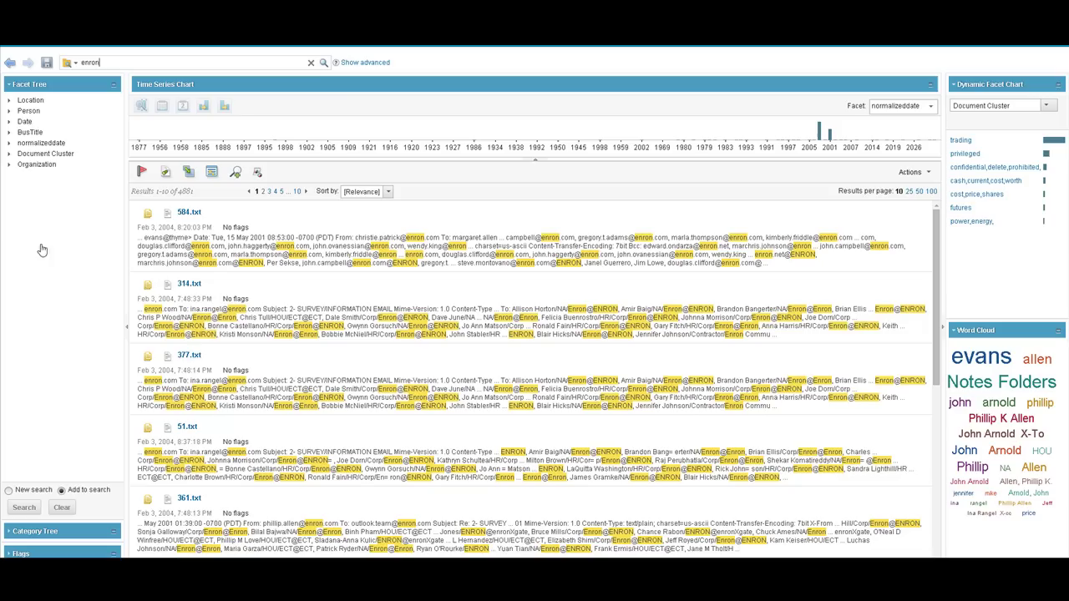
- Examine the full list of Location facet values and the values under the Person facet
{"action": "left_click", "coordinate": [9, 100]}
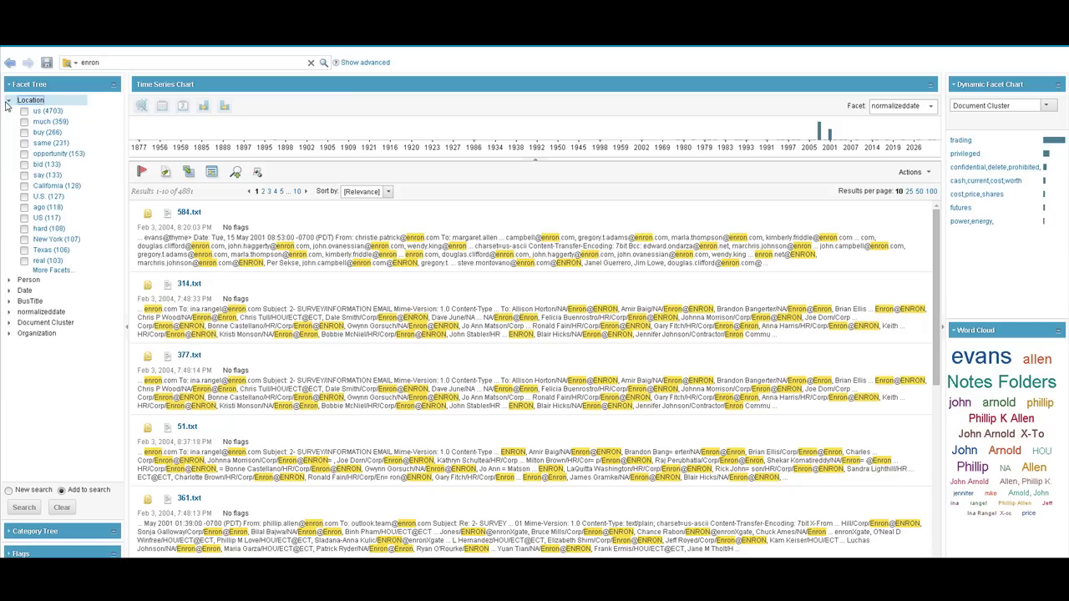
{"action": "left_click", "coordinate": [50, 270]}
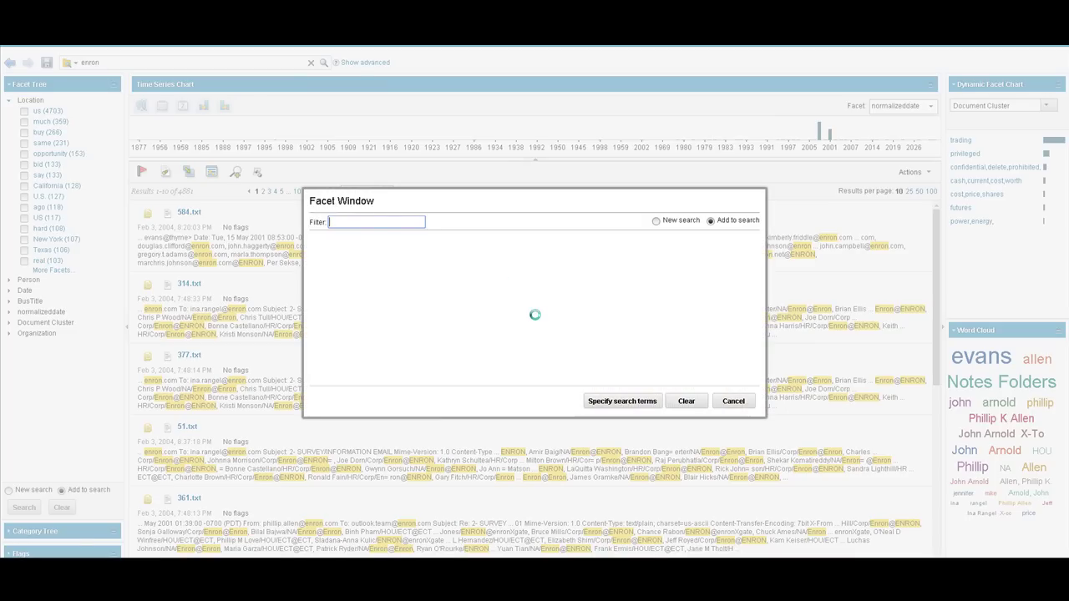
{"action": "left_click", "coordinate": [559, 381]}
{"action": "left_click", "coordinate": [559, 381]}
{"action": "left_click", "coordinate": [559, 381]}
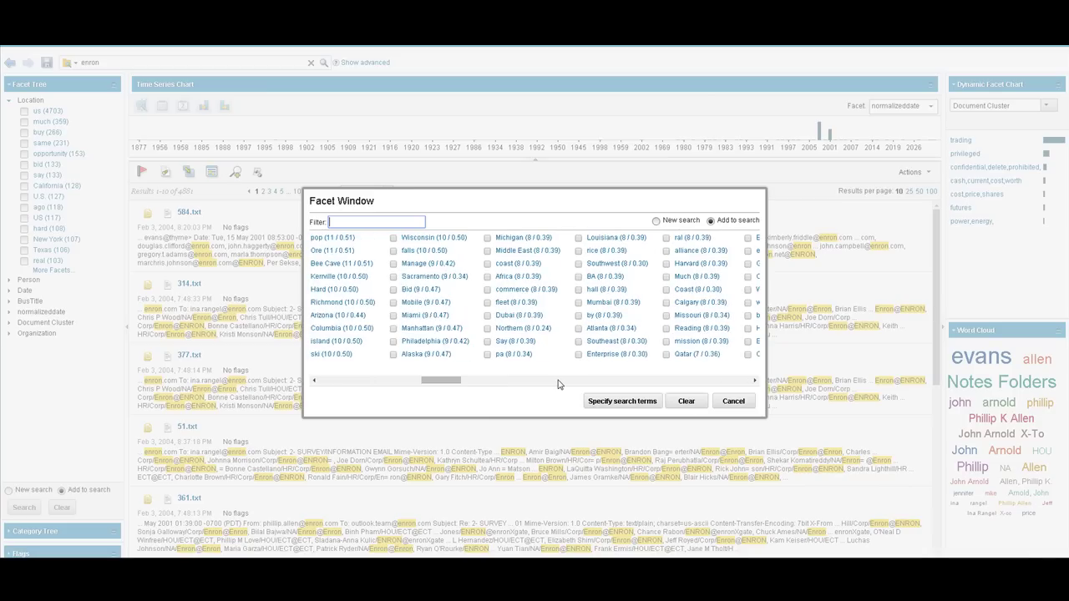
{"action": "left_click", "coordinate": [559, 382]}
{"action": "left_click", "coordinate": [734, 402]}
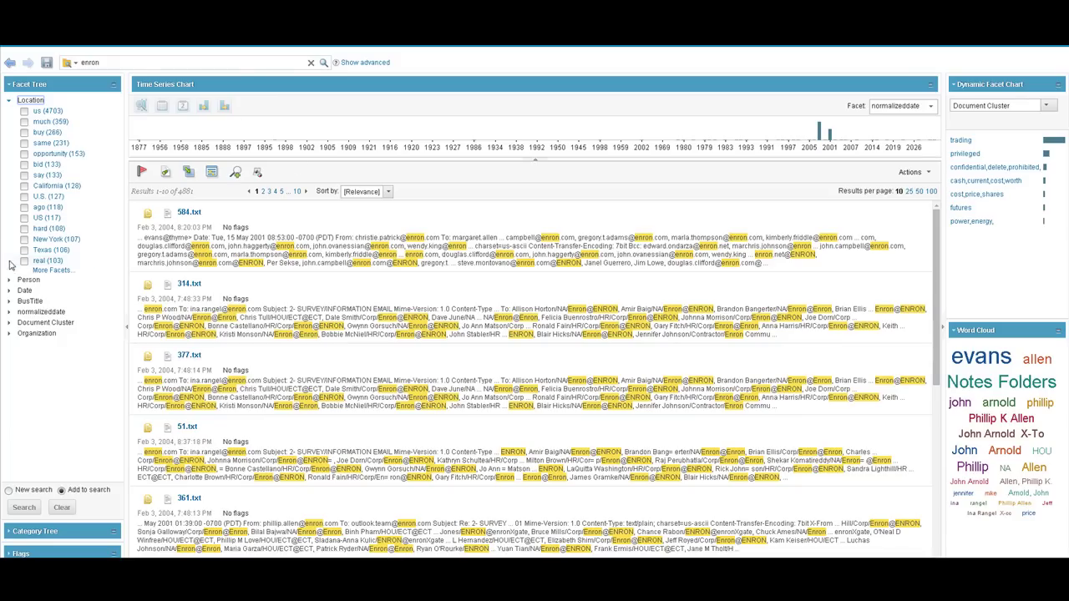
{"action": "left_click", "coordinate": [9, 101]}
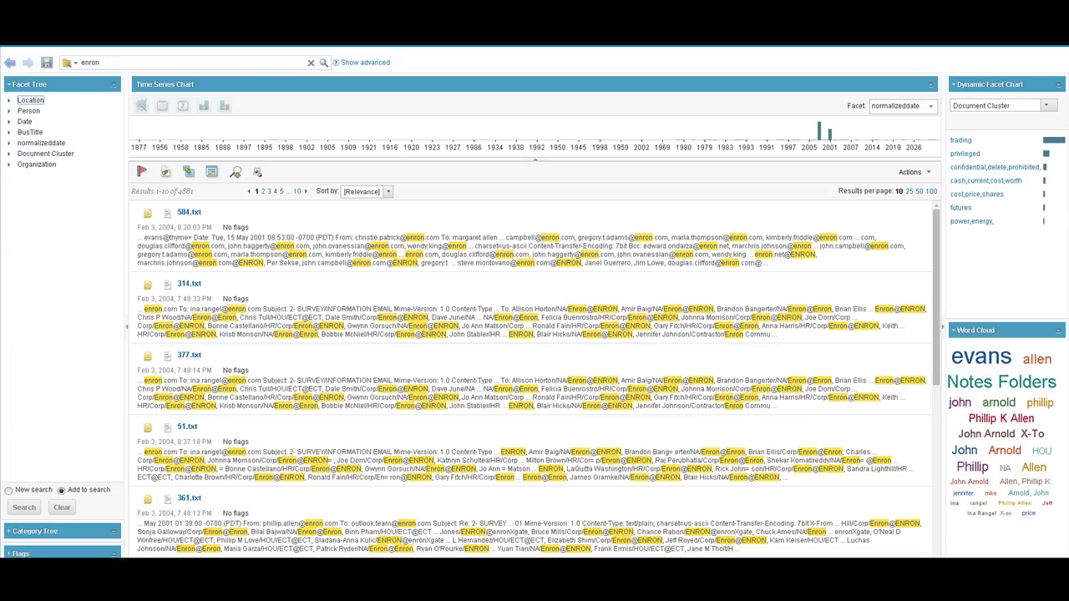
{"action": "left_click", "coordinate": [9, 111]}
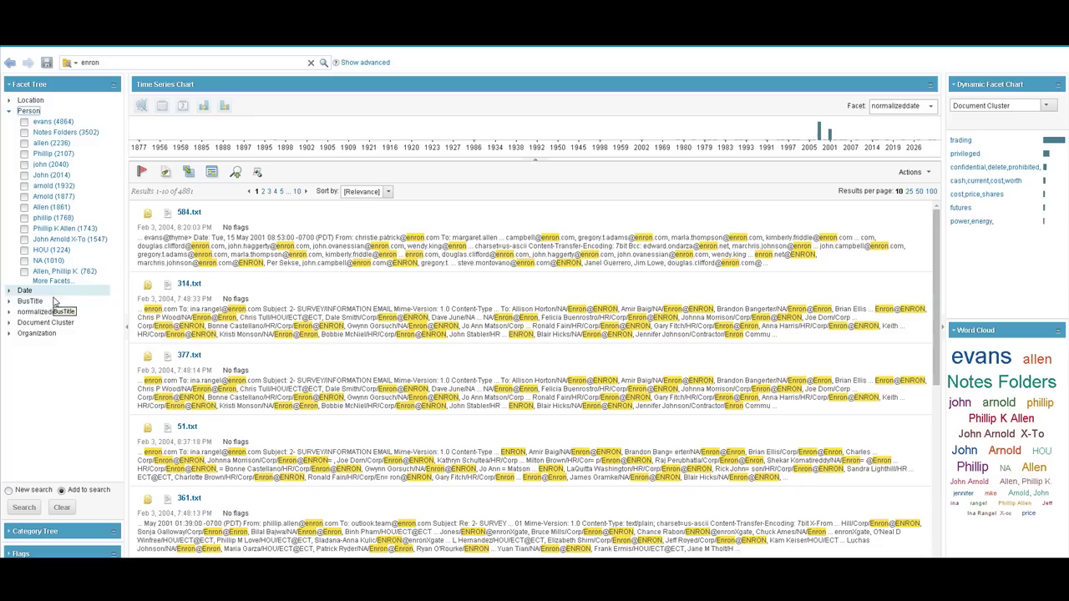
{"action": "left_click", "coordinate": [10, 110]}
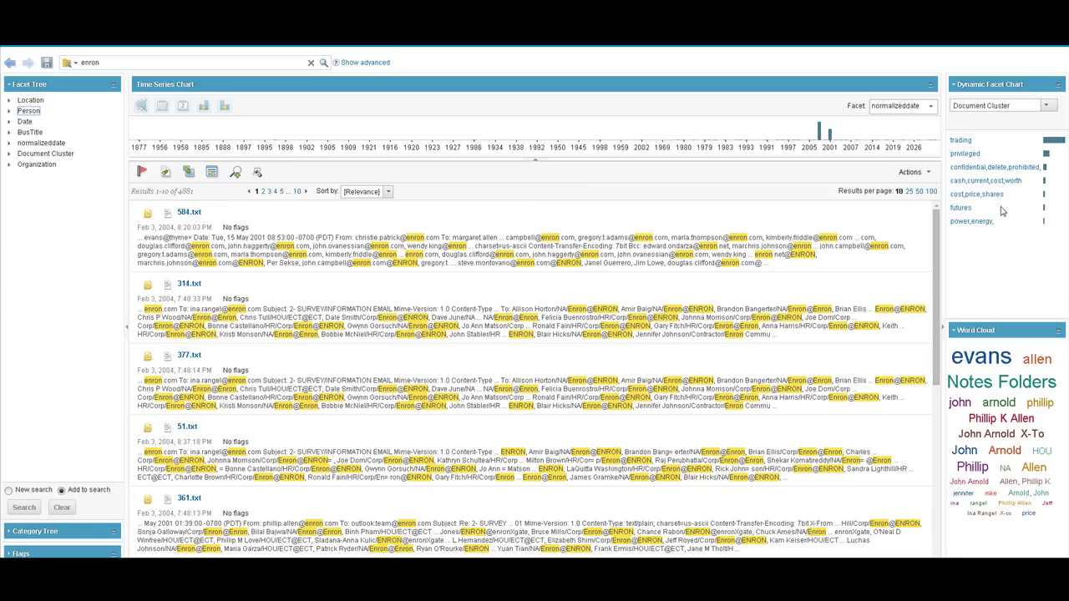
- Refine the results to the "confidential,delete,prohibited," document cluster and open the Query Builder for 225.txt
{"action": "left_click", "coordinate": [971, 168]}
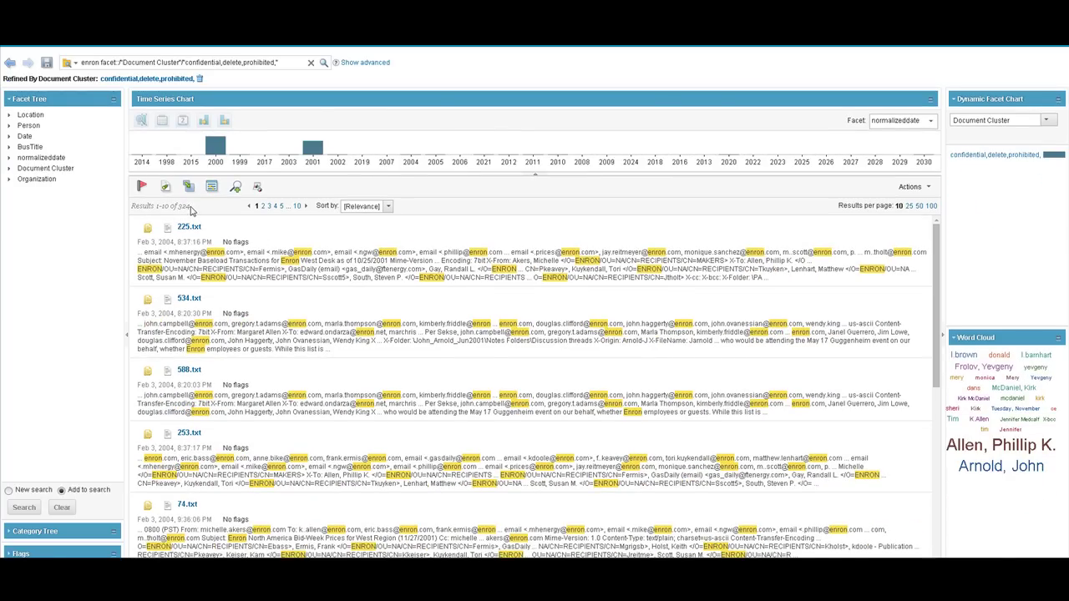
{"action": "right_click", "coordinate": [260, 264]}
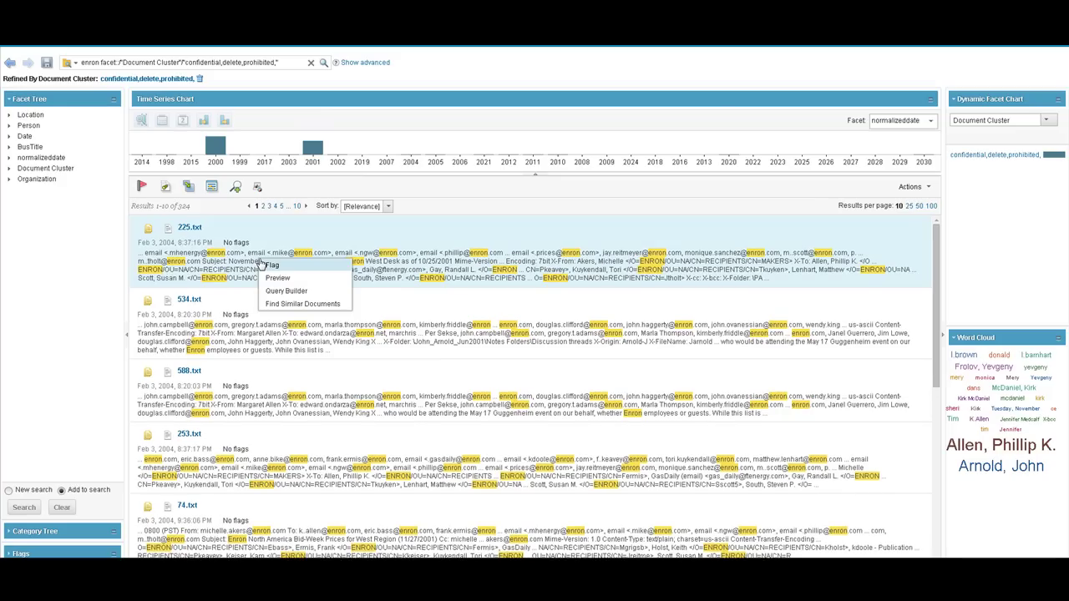
{"action": "left_click", "coordinate": [286, 291]}
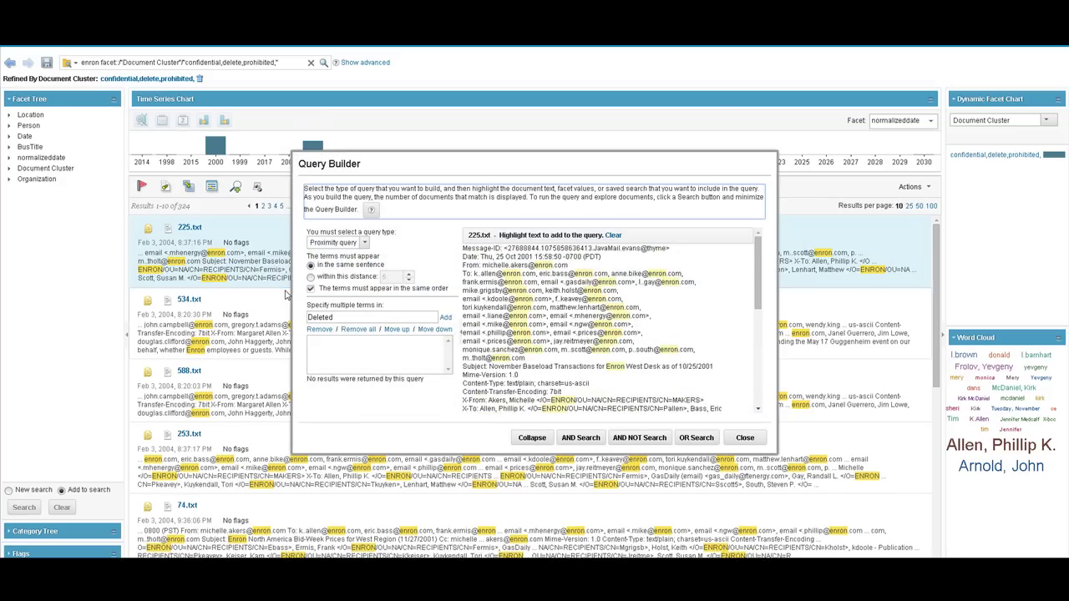
- Check the available query types, keep Proximity query, and add "Baseload Transactions" from the subject line of 225.txt as a term
{"action": "left_click", "coordinate": [364, 242]}
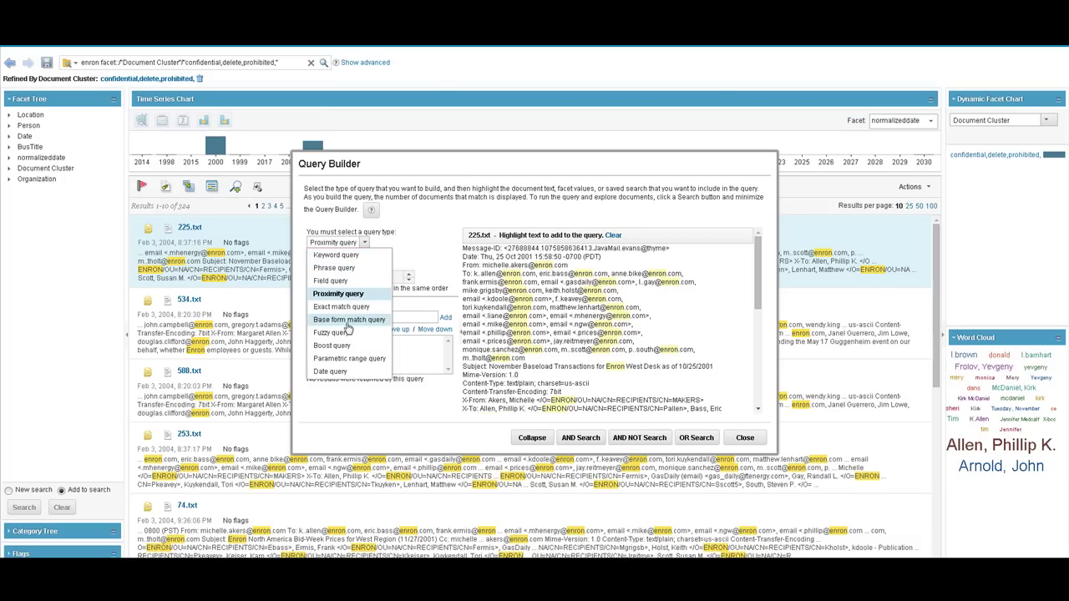
{"action": "left_click", "coordinate": [349, 410]}
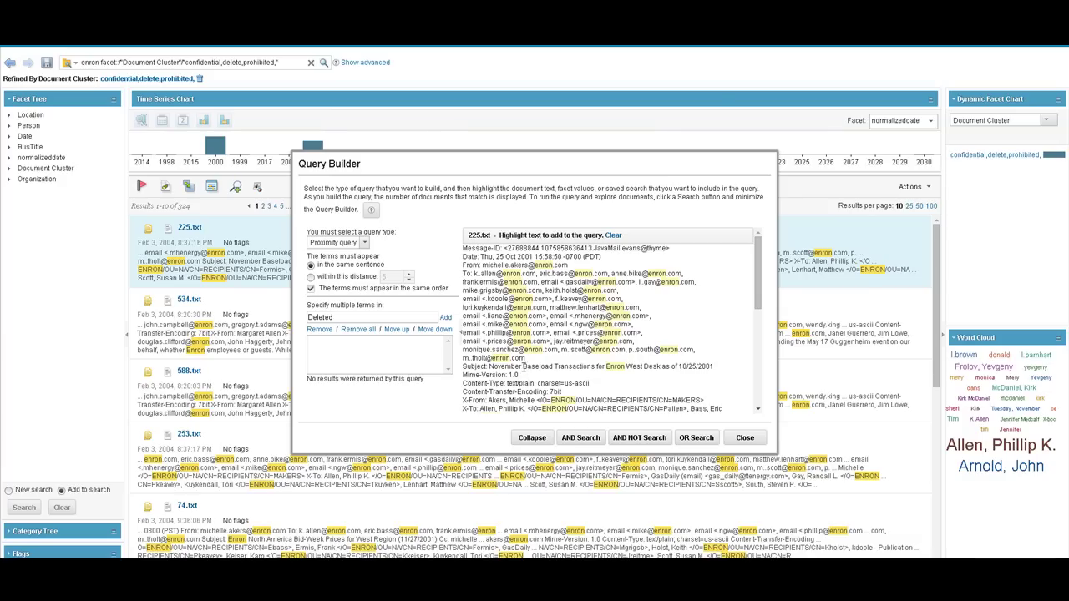
{"action": "left_click_drag", "start_coordinate": [524, 366], "coordinate": [598, 369]}
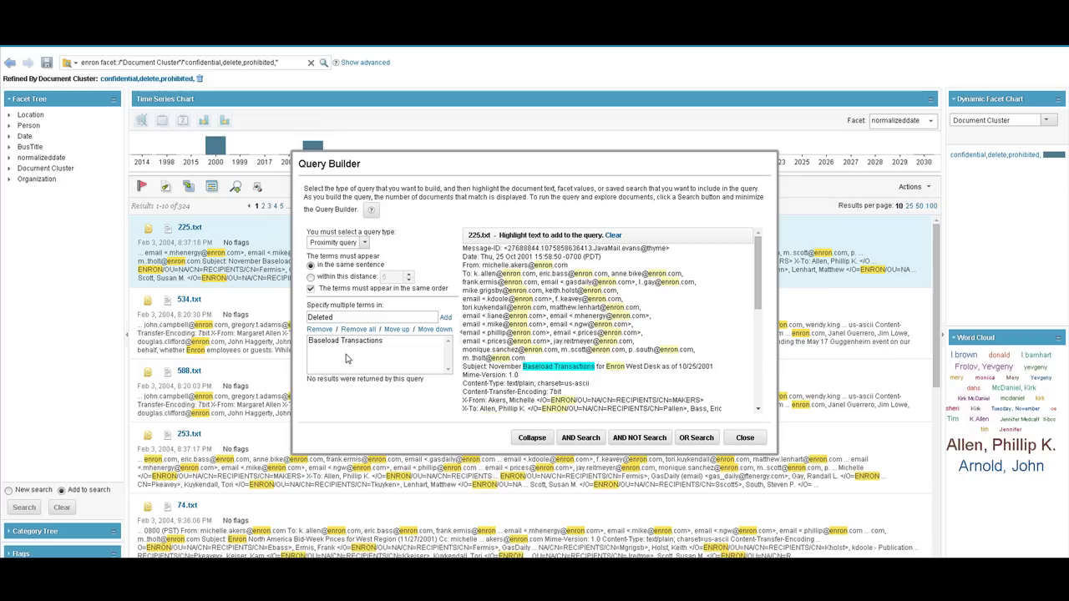
- Enter the suggested term "Deleted" in the query, run it as an AND search and close the Query Builder
{"action": "left_click_drag", "start_coordinate": [351, 314], "coordinate": [261, 324]}
{"action": "type", "text": "del"}
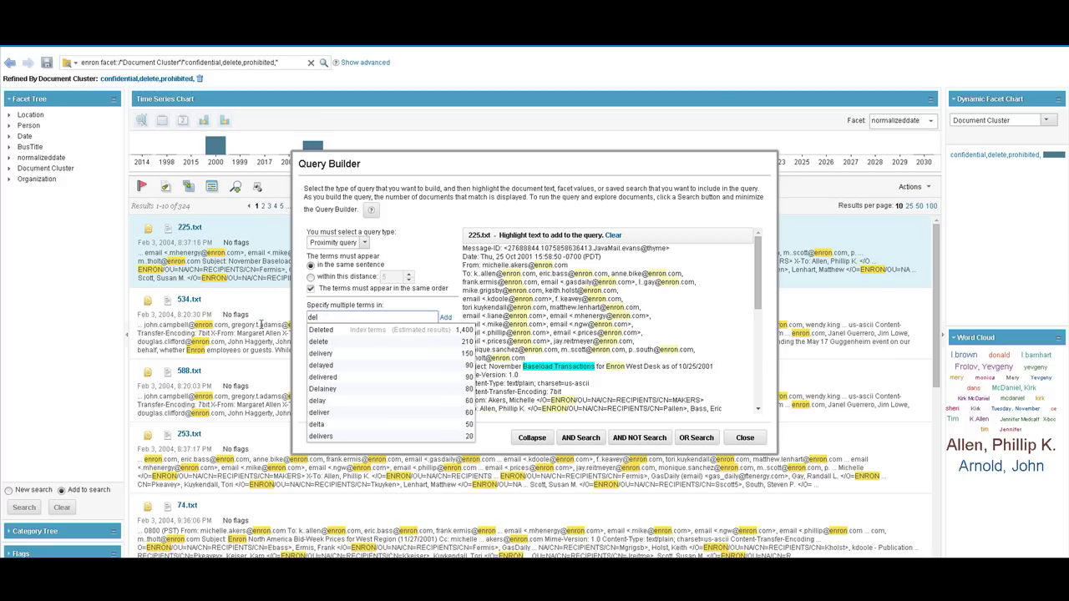
{"action": "type", "text": "e"}
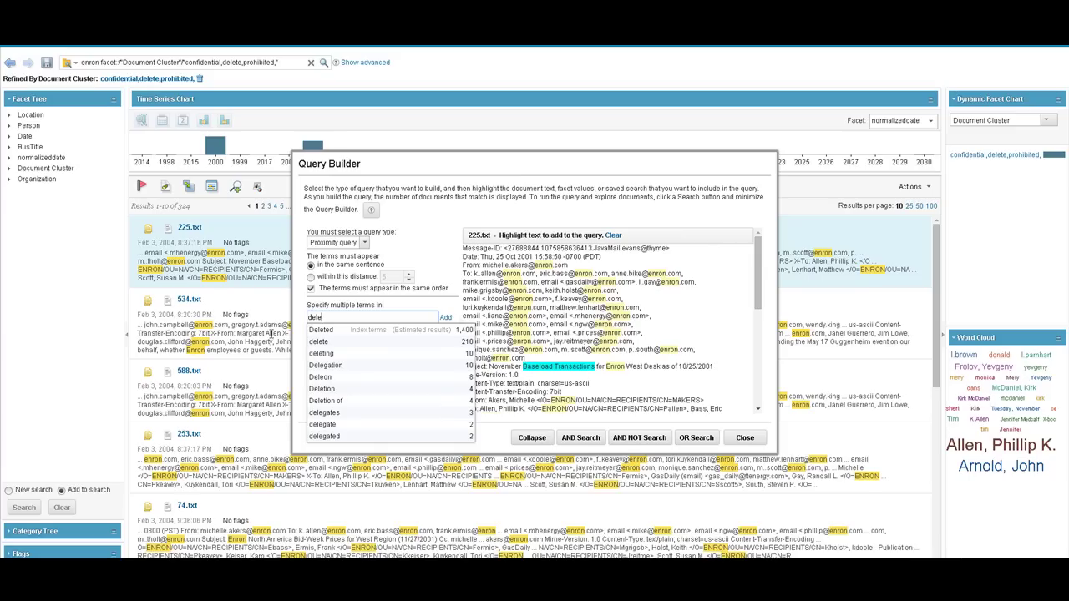
{"action": "left_click", "coordinate": [322, 330]}
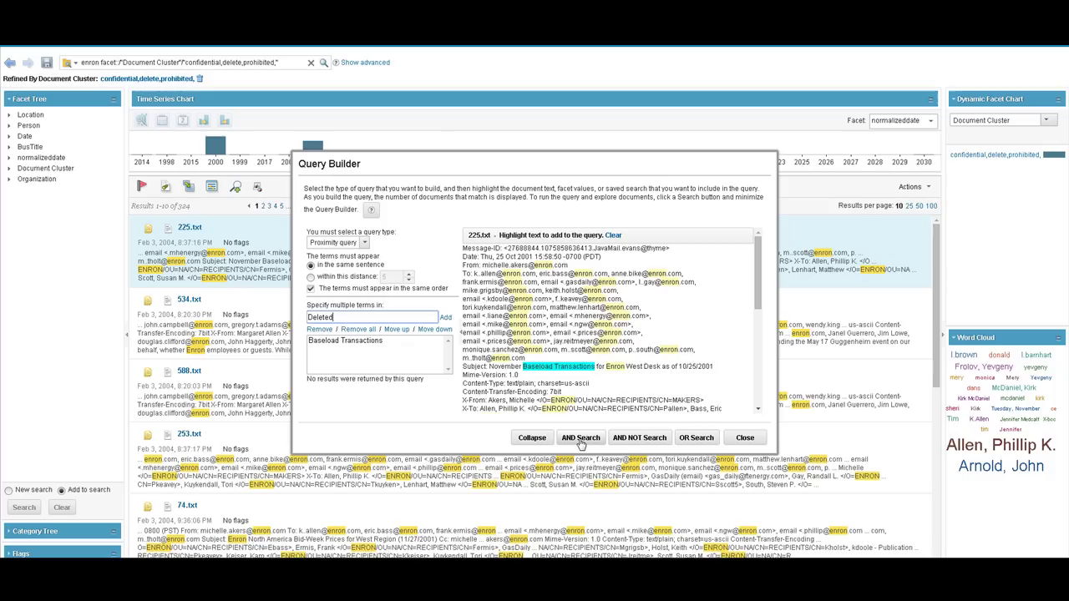
{"action": "left_click", "coordinate": [580, 440]}
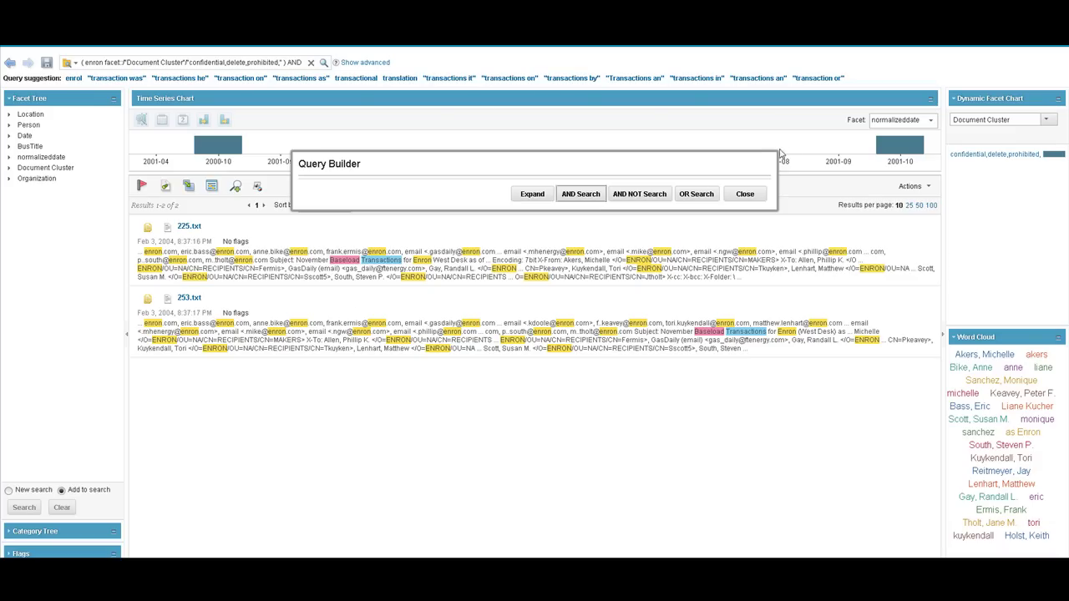
{"action": "left_click", "coordinate": [744, 194]}
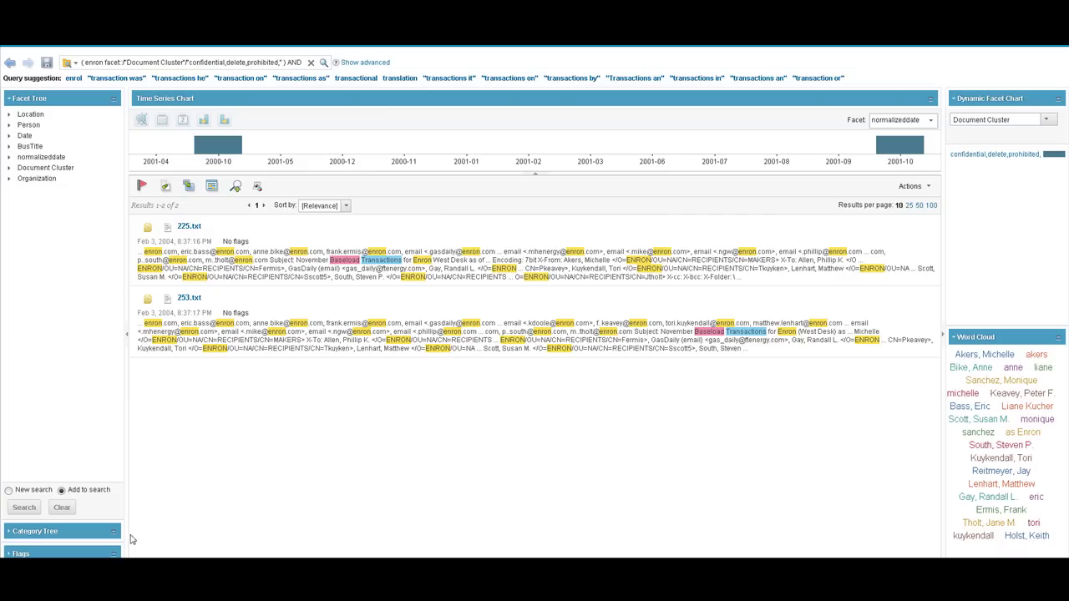
- Show the available flags and apply the Matter1 flag to all results
{"action": "left_click", "coordinate": [88, 553]}
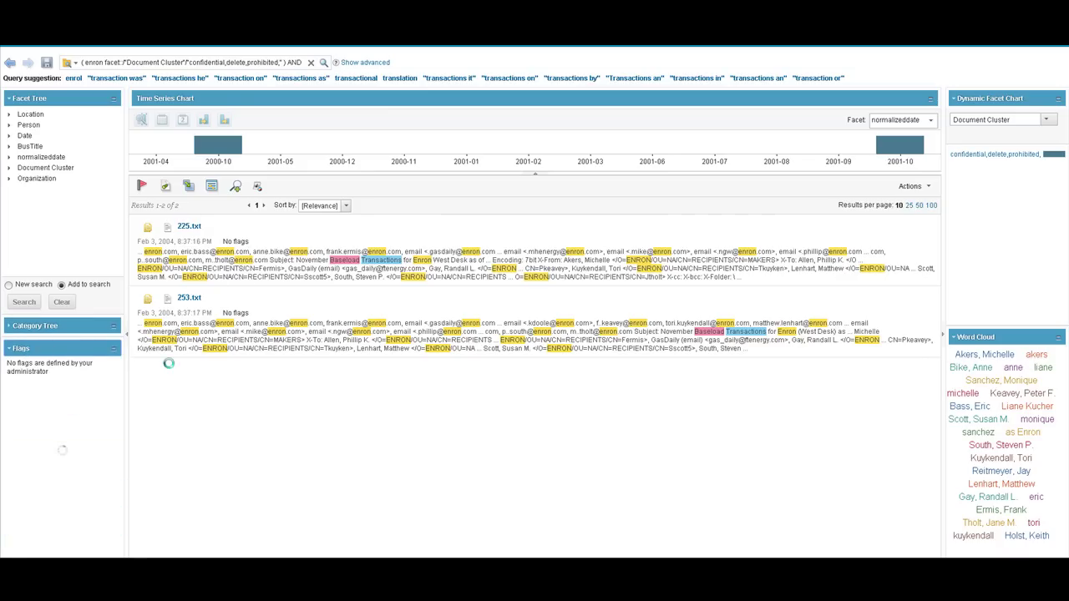
{"action": "left_click", "coordinate": [922, 187]}
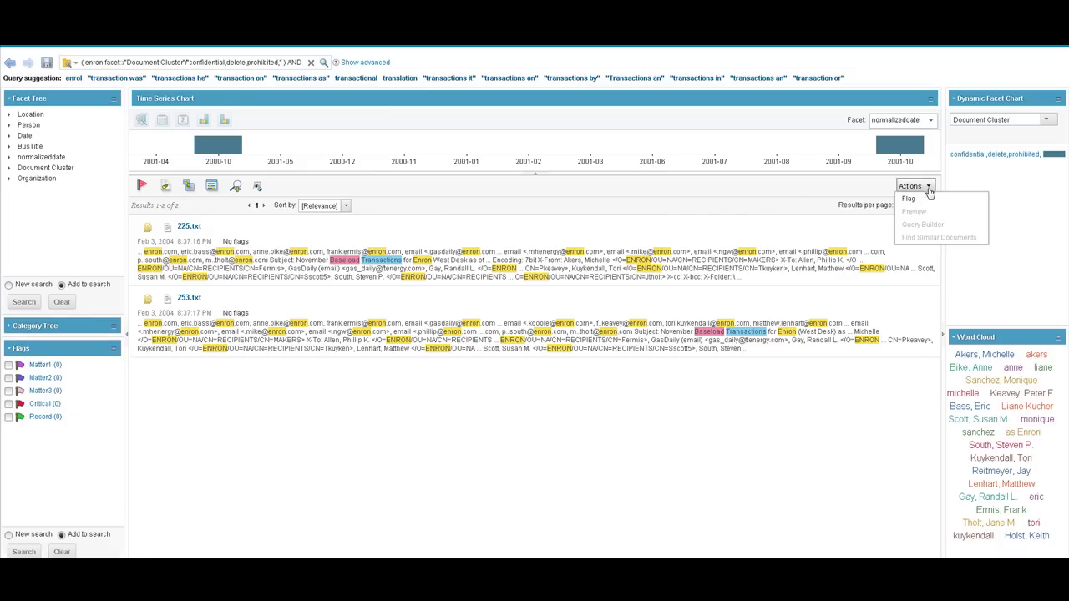
{"action": "left_click", "coordinate": [919, 198]}
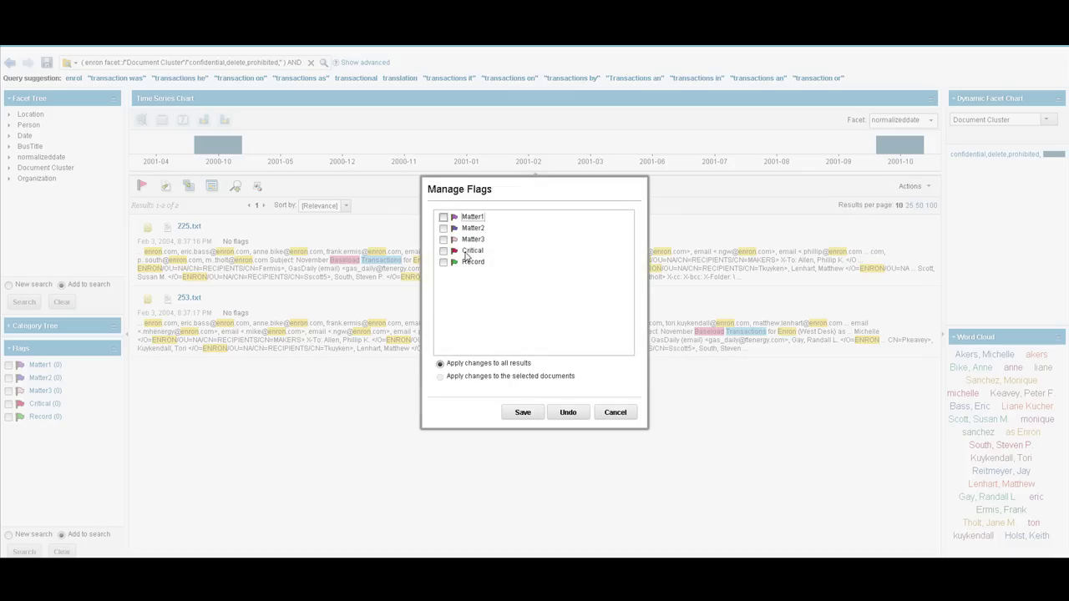
{"action": "left_click", "coordinate": [443, 218]}
{"action": "left_click", "coordinate": [521, 412]}
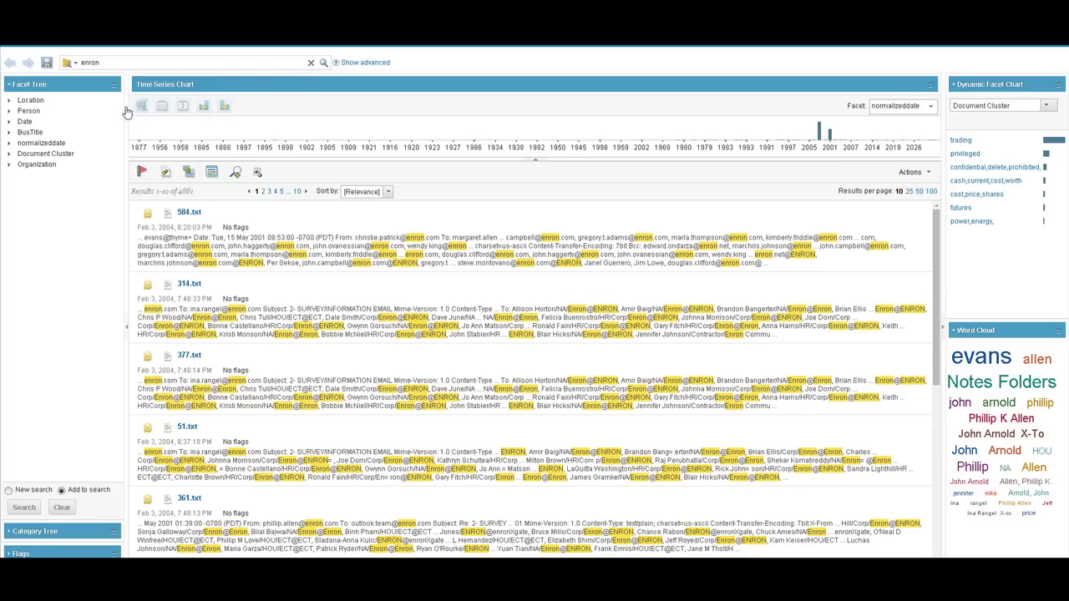
- Refine the enron search to documents with the normalizeddate value 1979 and look through the results
{"action": "left_click", "coordinate": [10, 145]}
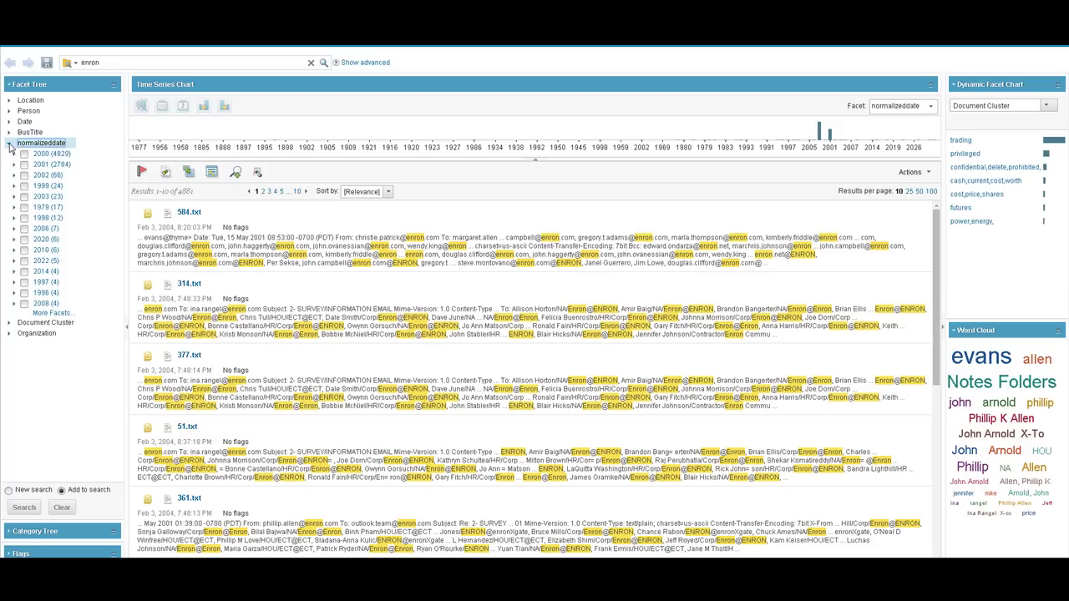
{"action": "left_click", "coordinate": [24, 208]}
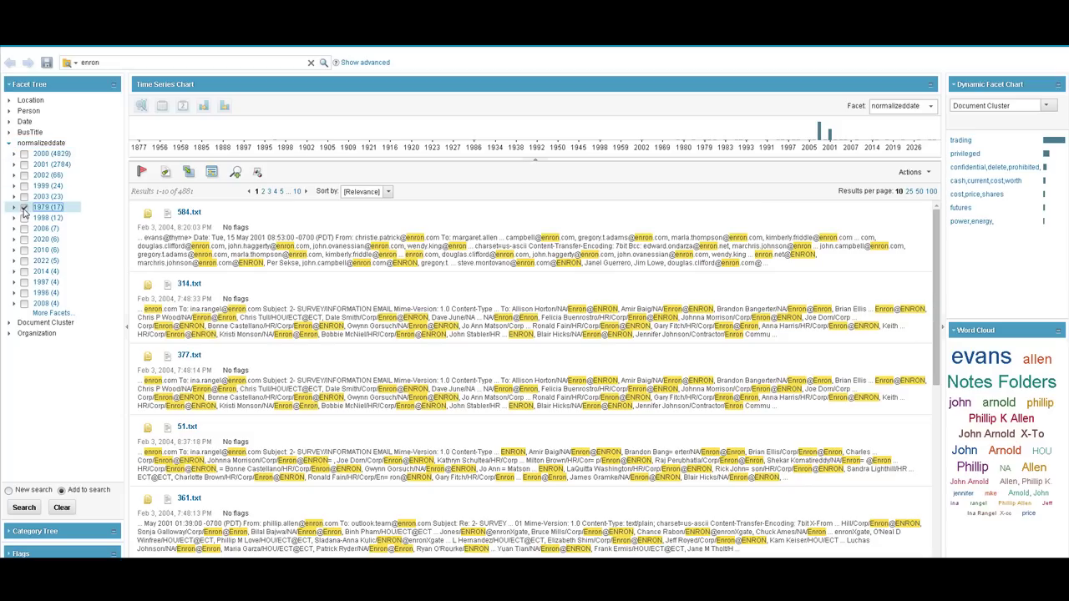
{"action": "left_click", "coordinate": [24, 510]}
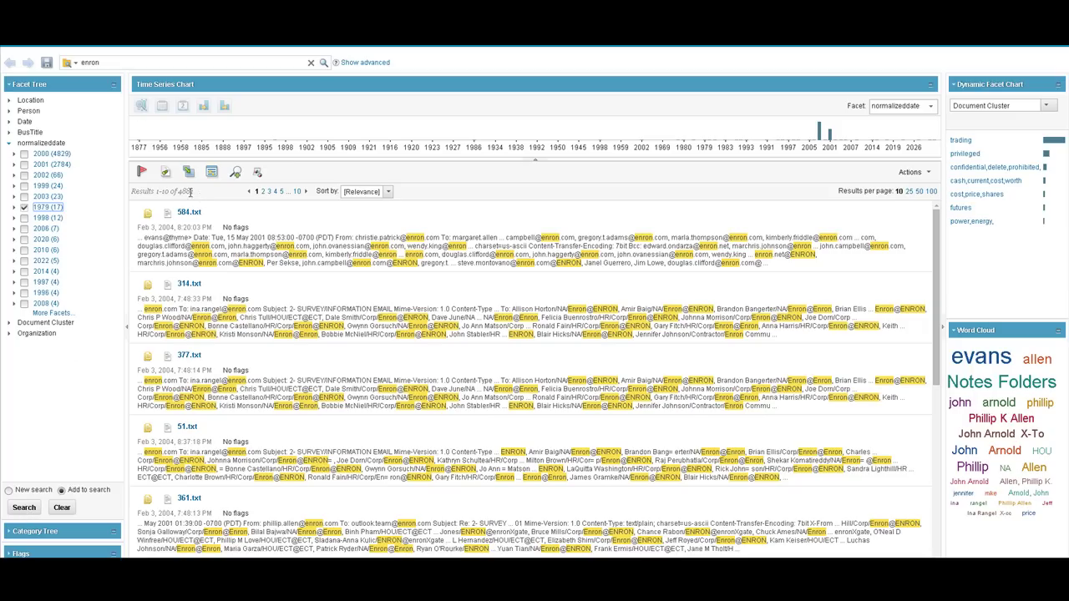
{"action": "left_click", "coordinate": [23, 507]}
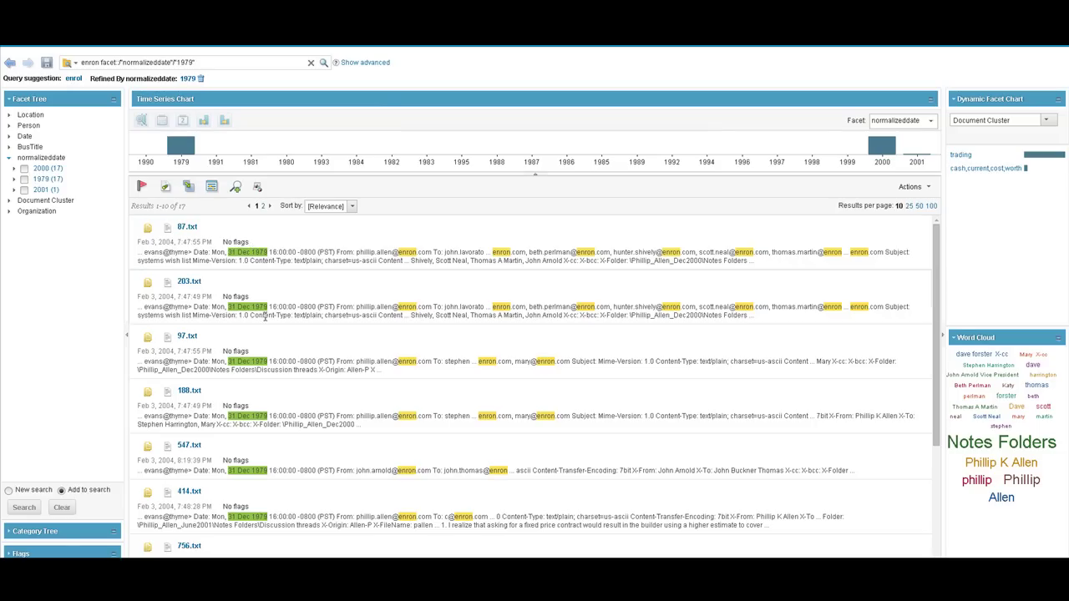
{"action": "scroll", "coordinate": [303, 511], "scroll_direction": "down", "scroll_amount": 1}
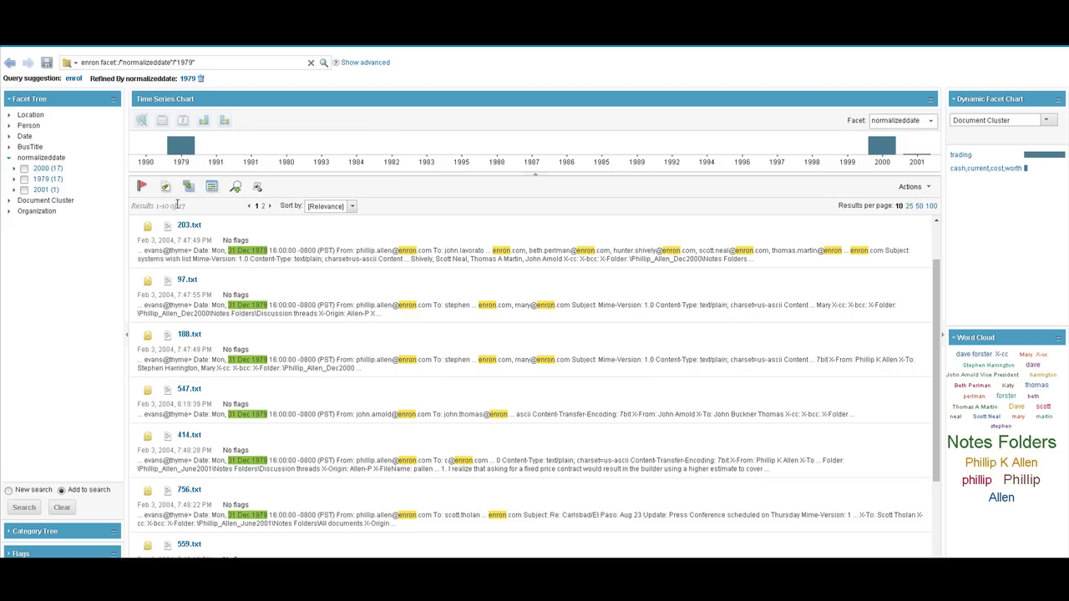
- Add the four Person facet values underlined in red-orange in the full list to the search, and view 203.txt
{"action": "left_click", "coordinate": [8, 126]}
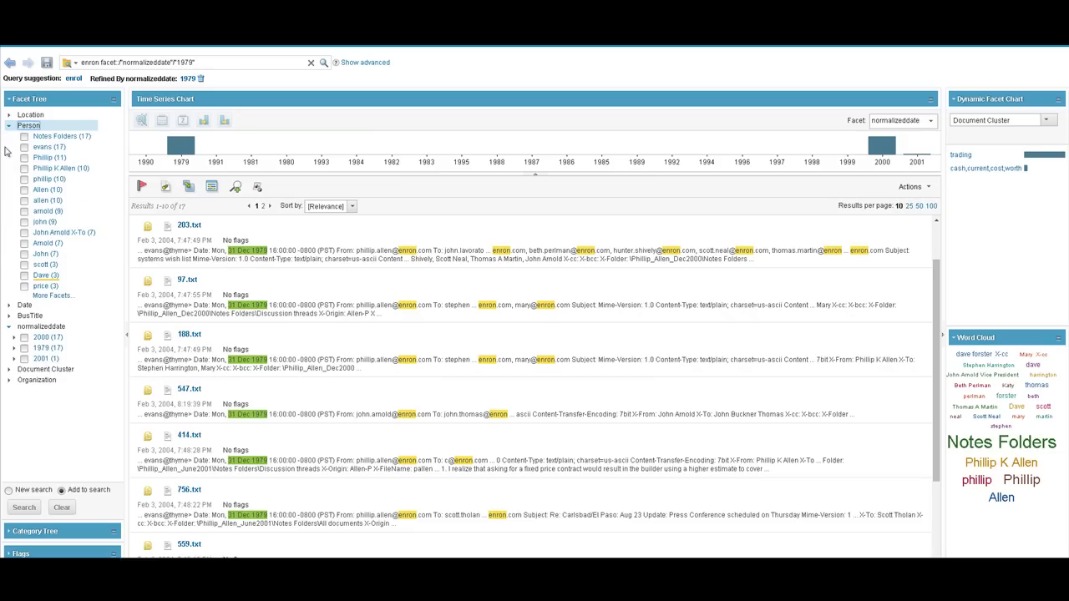
{"action": "left_click", "coordinate": [51, 297]}
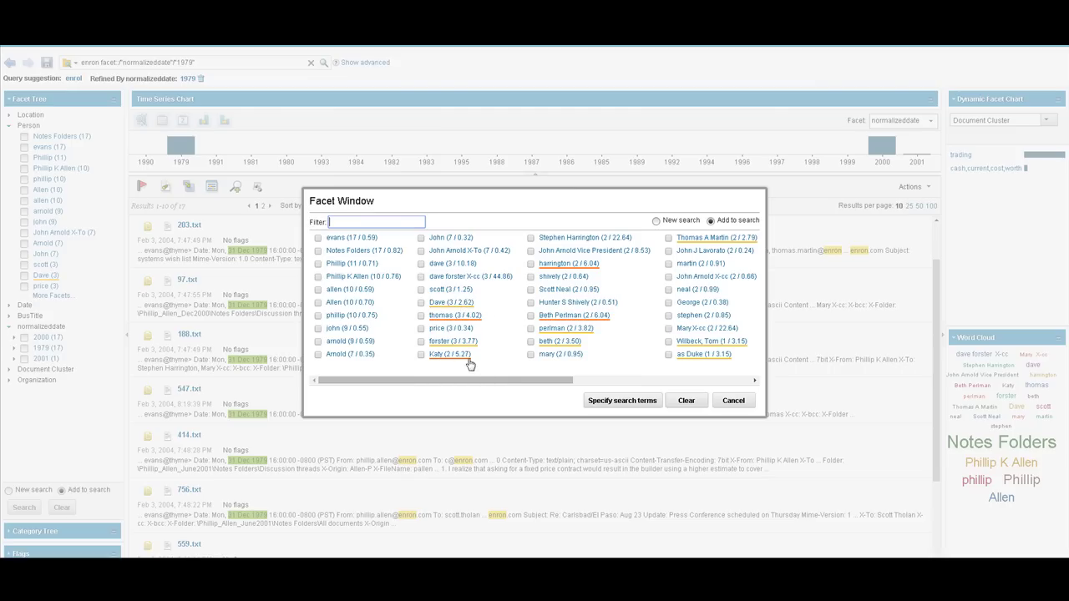
{"action": "left_click", "coordinate": [421, 317]}
{"action": "left_click", "coordinate": [421, 356]}
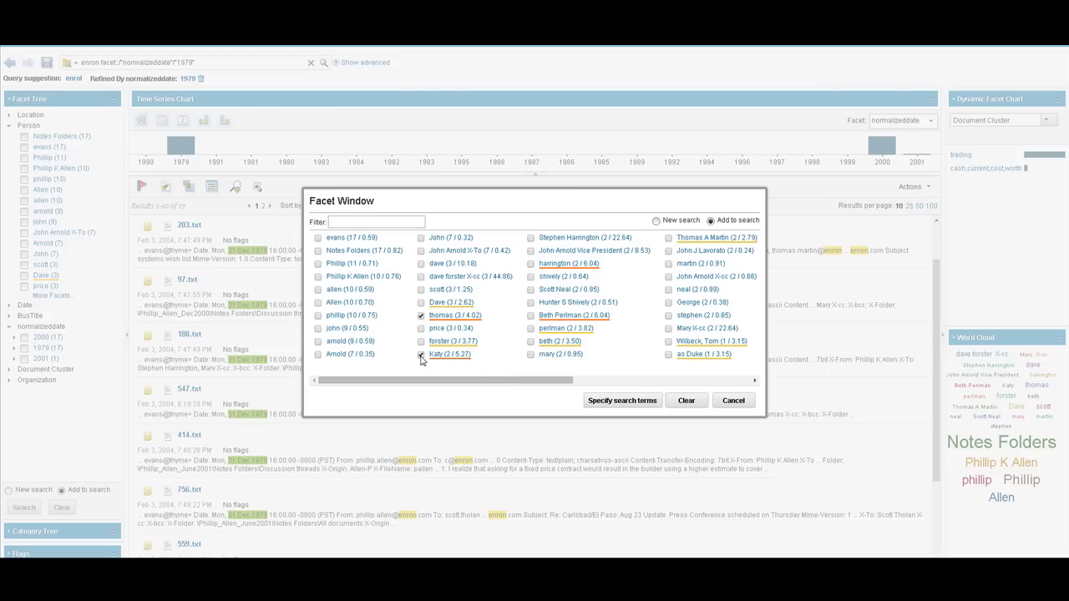
{"action": "left_click", "coordinate": [530, 264]}
{"action": "left_click", "coordinate": [530, 317]}
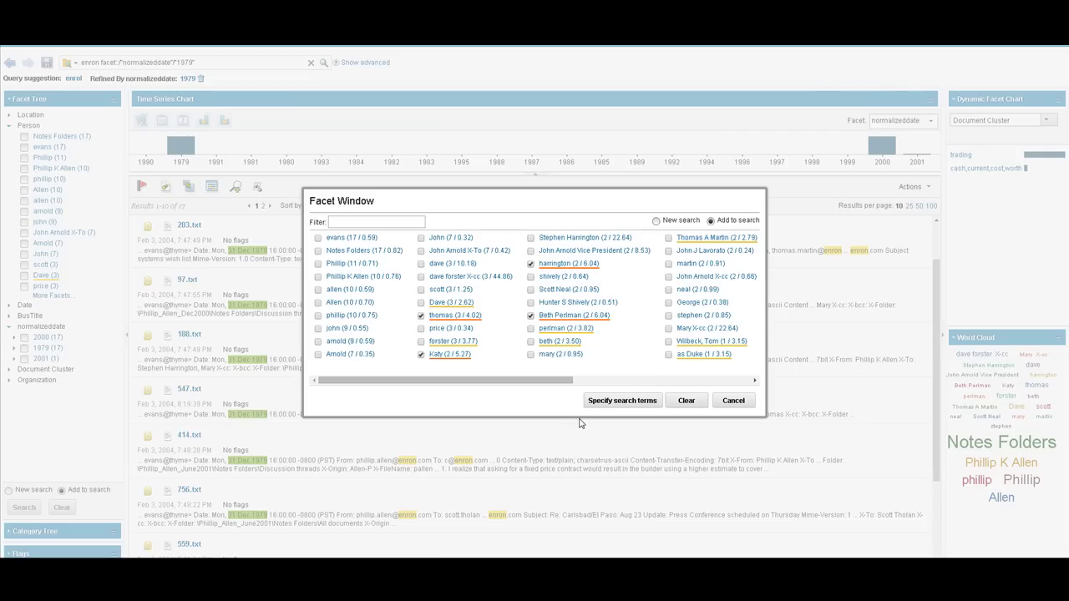
{"action": "left_click", "coordinate": [622, 401]}
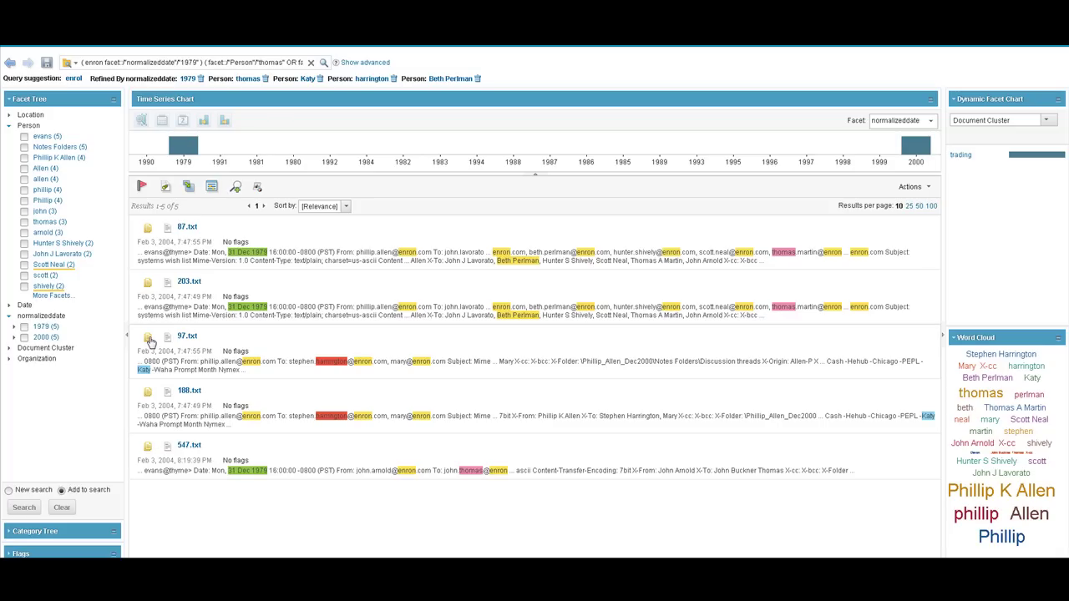
{"action": "left_click", "coordinate": [148, 283]}
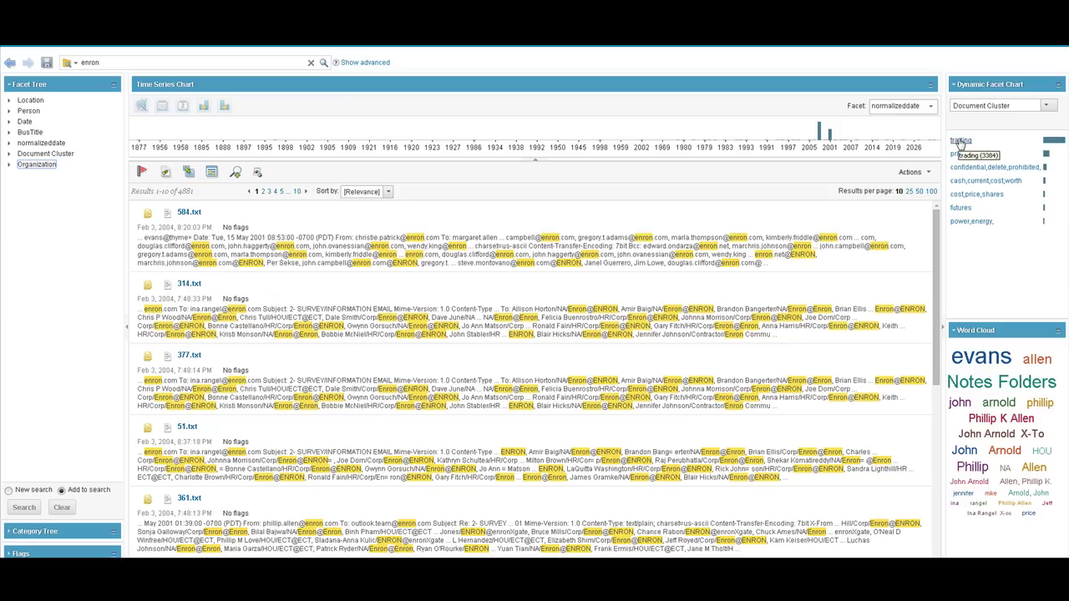
- Refine the enron search to the trading document cluster and add the BusTitle values Director, President, Chairman and Commissioner
{"action": "left_click", "coordinate": [961, 142]}
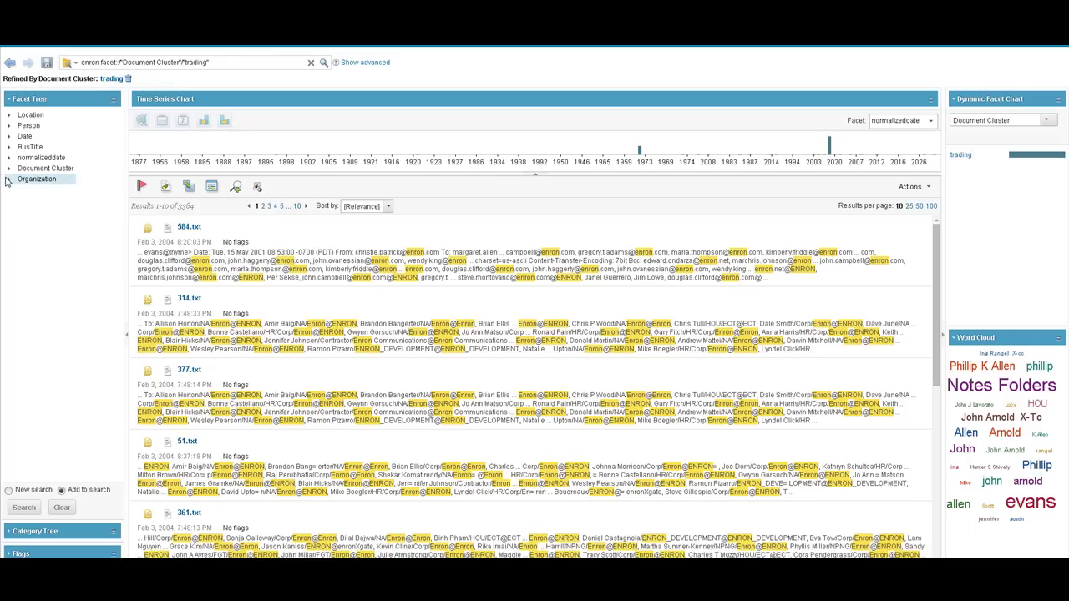
{"action": "left_click", "coordinate": [9, 147]}
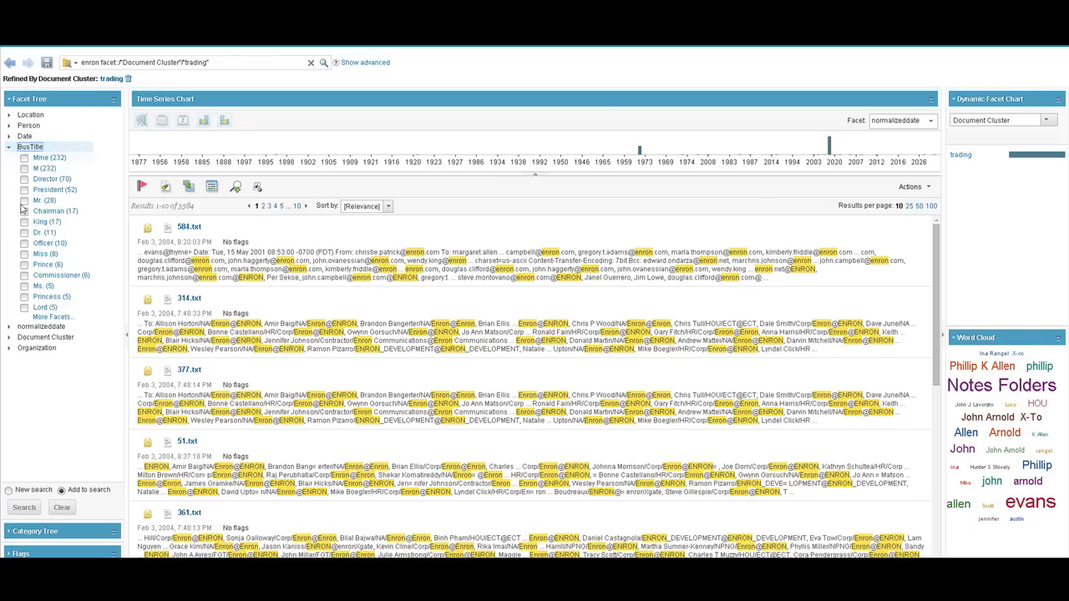
{"action": "left_click", "coordinate": [53, 318]}
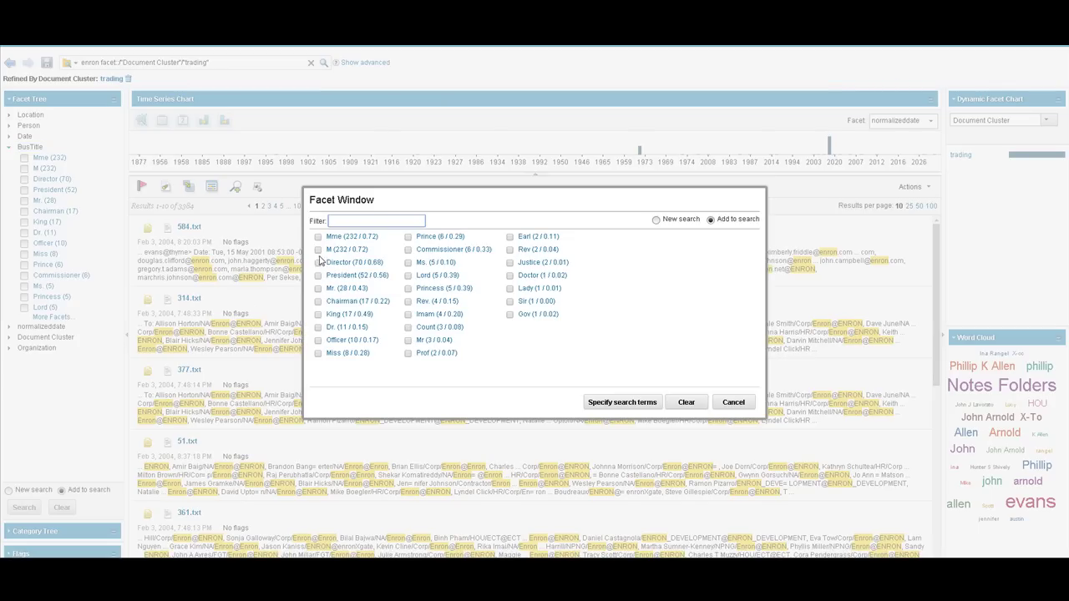
{"action": "left_click", "coordinate": [318, 263]}
{"action": "left_click", "coordinate": [318, 275]}
{"action": "left_click", "coordinate": [632, 404]}
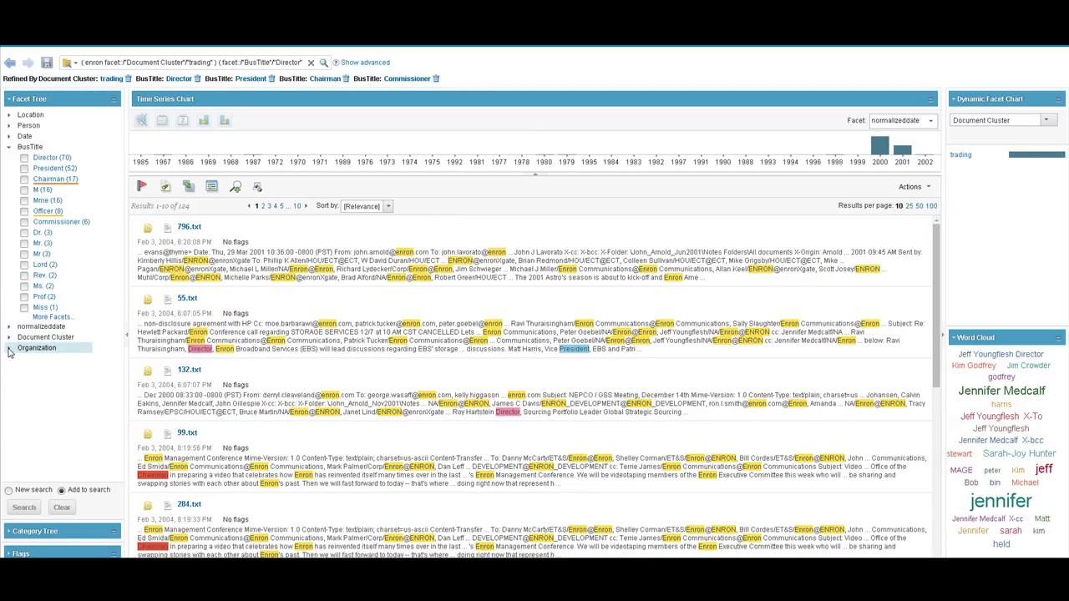
- Add the Organization facet value Continental Airlines from the full facet list to the search
{"action": "left_click", "coordinate": [7, 348]}
{"action": "scroll", "coordinate": [66, 443], "scroll_direction": "down", "scroll_amount": 1}
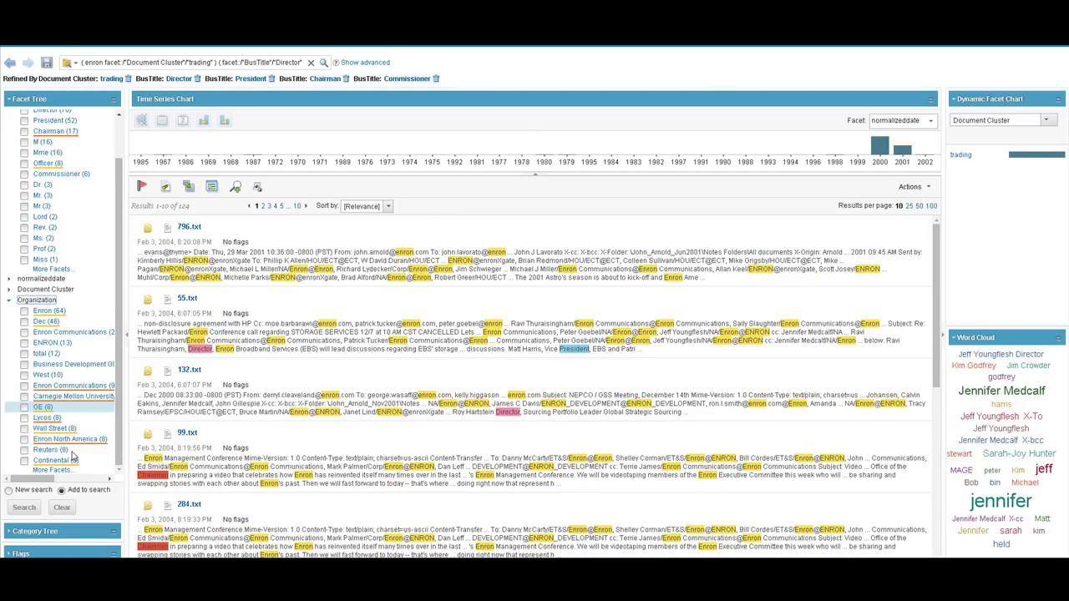
{"action": "left_click", "coordinate": [52, 470]}
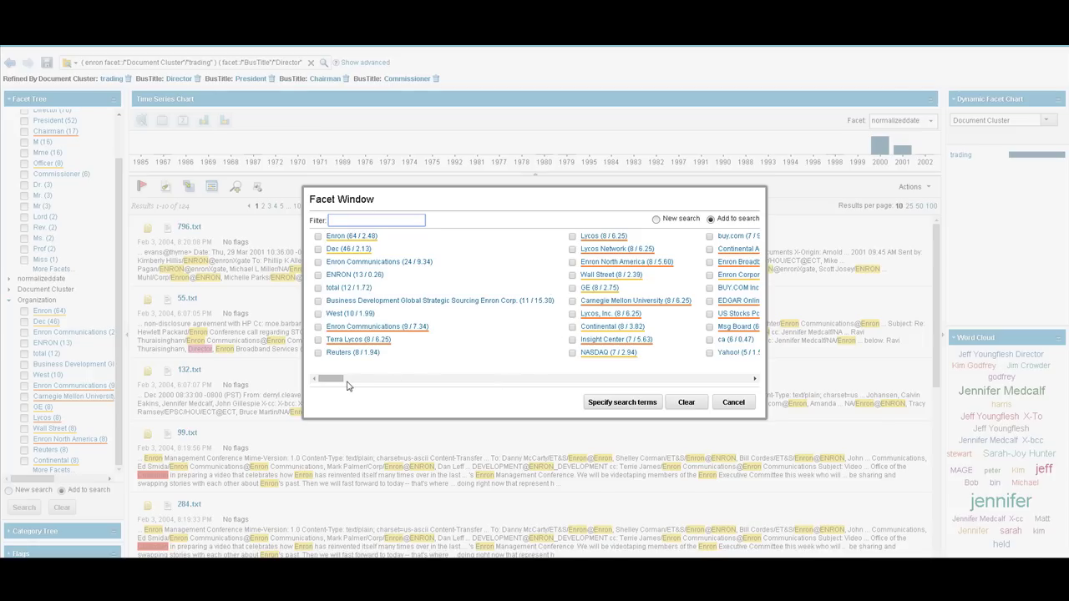
{"action": "left_click_drag", "start_coordinate": [331, 381], "coordinate": [357, 379]}
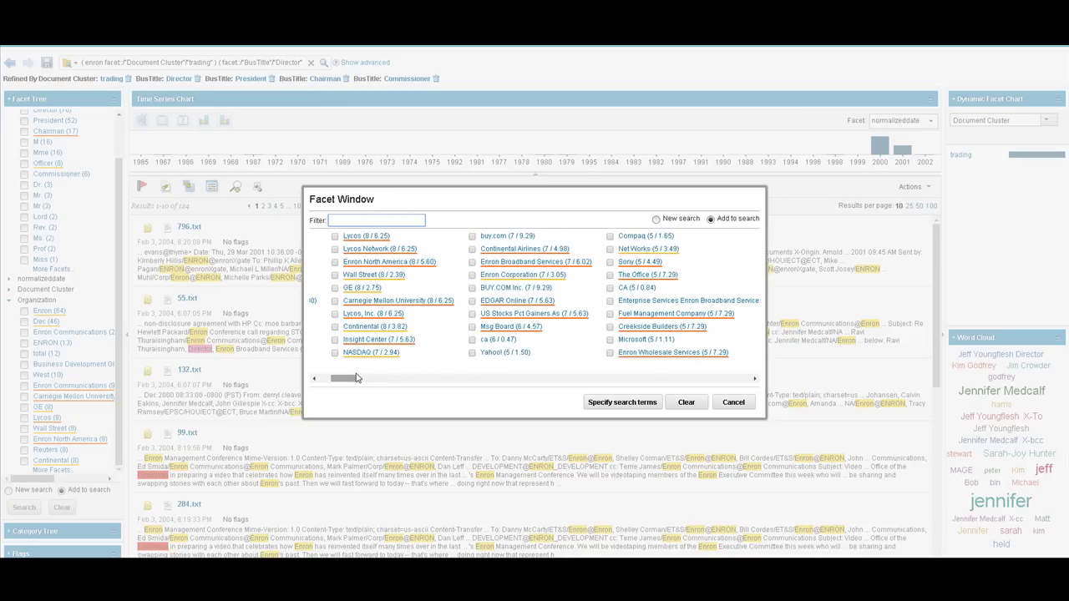
{"action": "left_click", "coordinate": [472, 251]}
{"action": "left_click", "coordinate": [628, 404]}
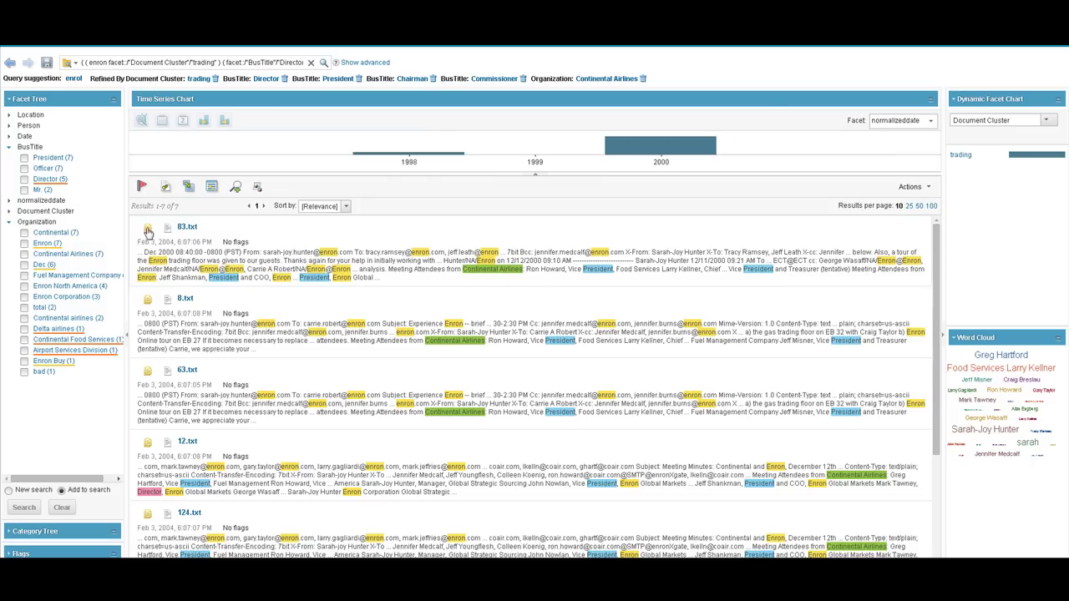
- Preview 83.txt, read through the forwarded e-mail and close the preview
{"action": "left_click", "coordinate": [147, 231]}
{"action": "scroll", "coordinate": [564, 334], "scroll_direction": "down", "scroll_amount": 4}
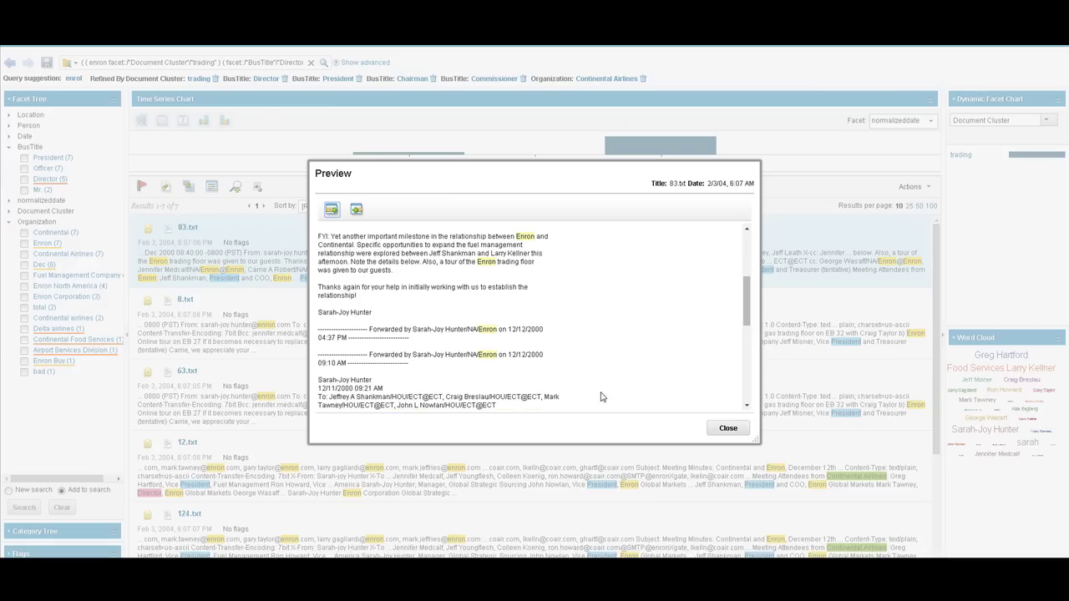
{"action": "left_click", "coordinate": [727, 428]}
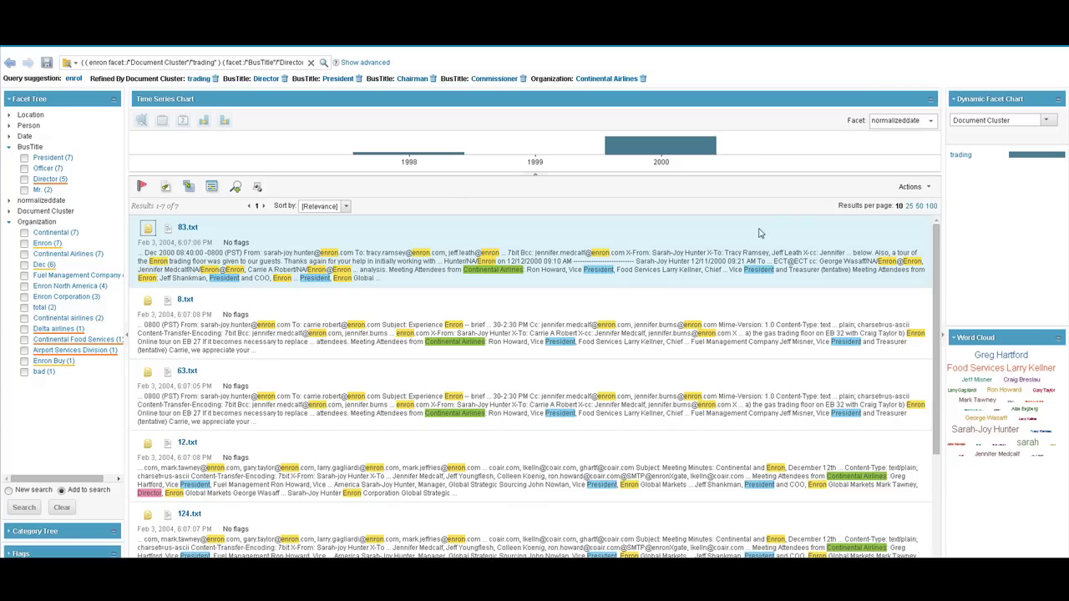
- Apply the Matter2 flag to the selected document 83.txt only, and show the list of flags
{"action": "left_click", "coordinate": [927, 187]}
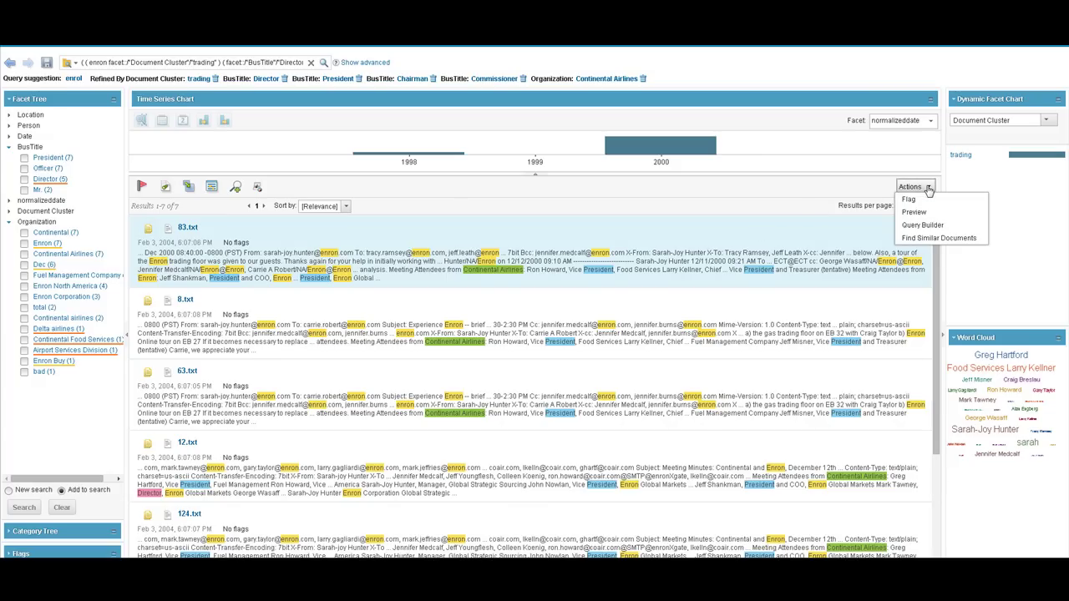
{"action": "left_click", "coordinate": [909, 199]}
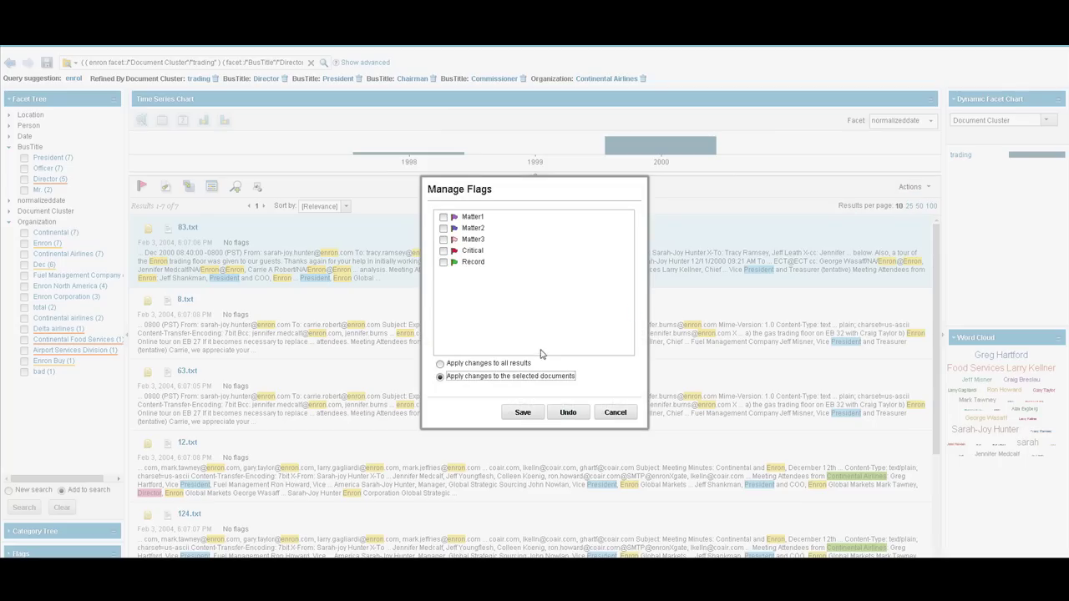
{"action": "left_click", "coordinate": [444, 228]}
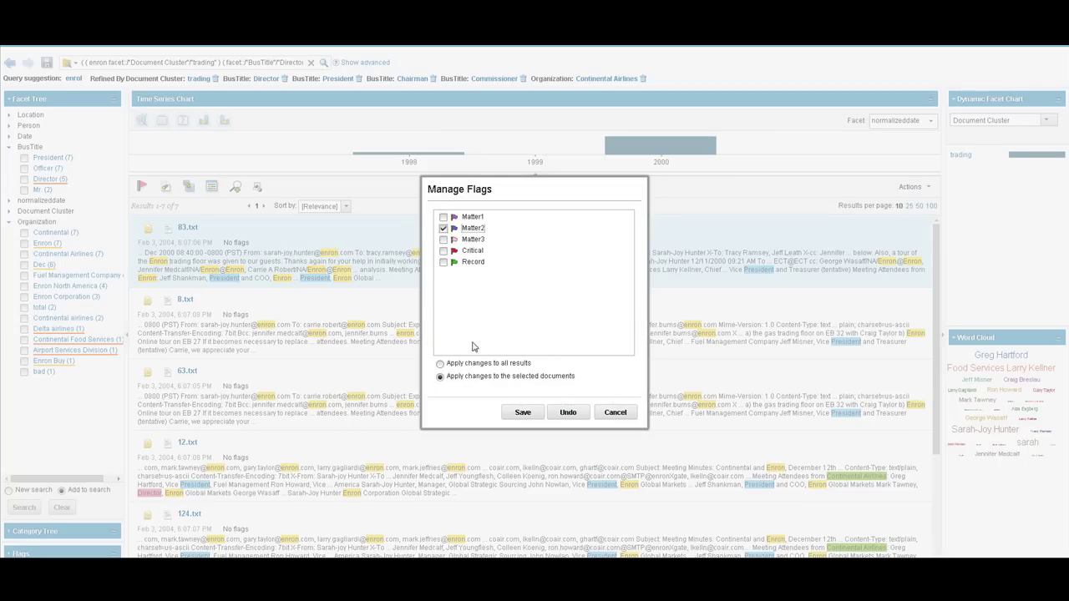
{"action": "left_click", "coordinate": [523, 414]}
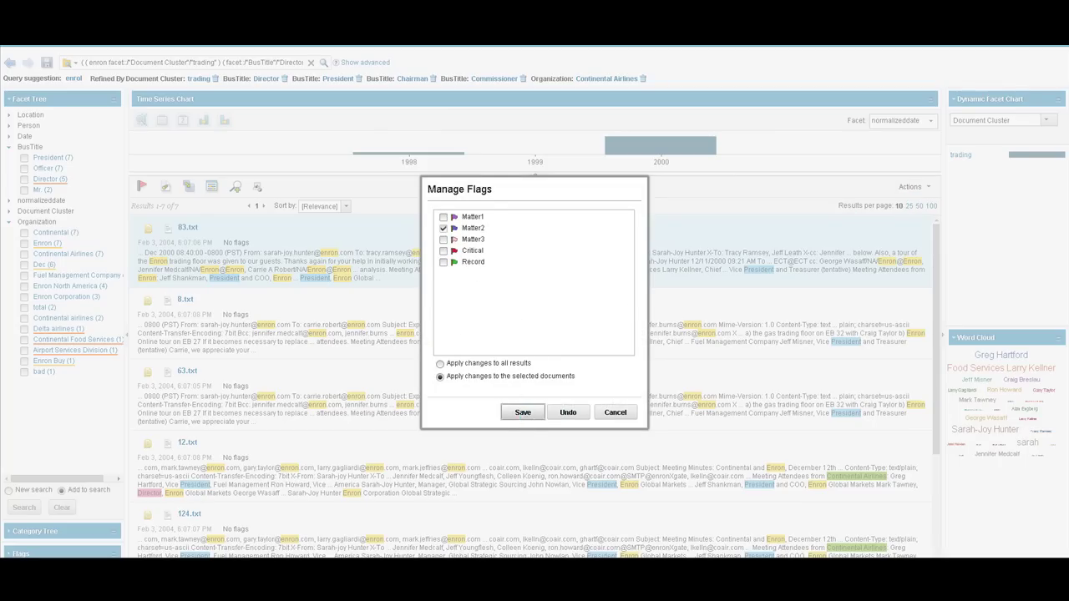
{"action": "left_click", "coordinate": [523, 414]}
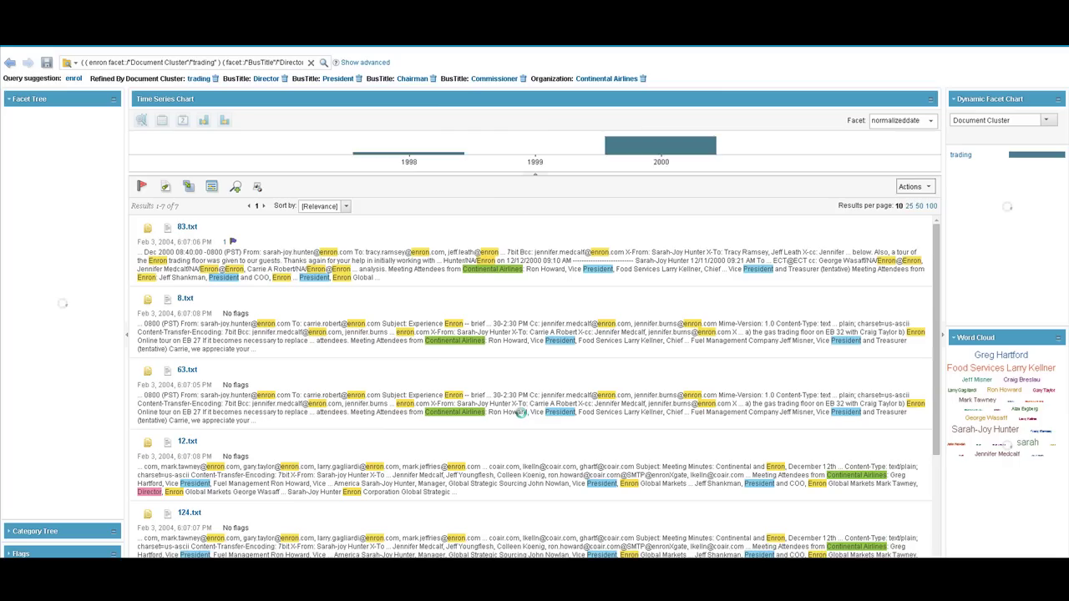
{"action": "left_click", "coordinate": [75, 553]}
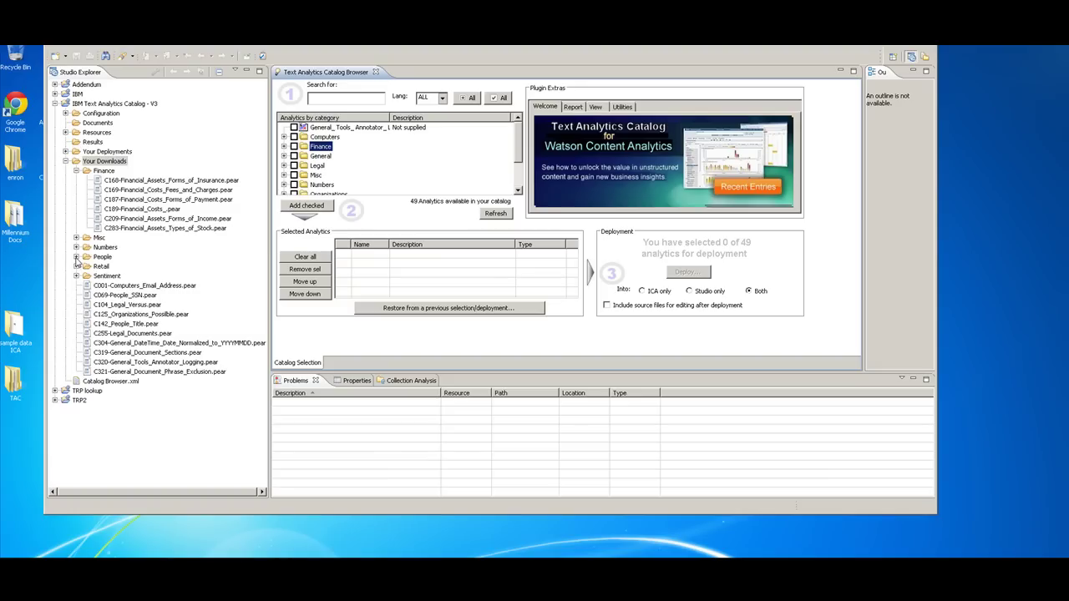
- In the Text Analytics Catalog, expand the People downloads and add the second Financial_Assets_Forms and the Financial_Assets_Types analytics to the selection
{"action": "left_click", "coordinate": [76, 257]}
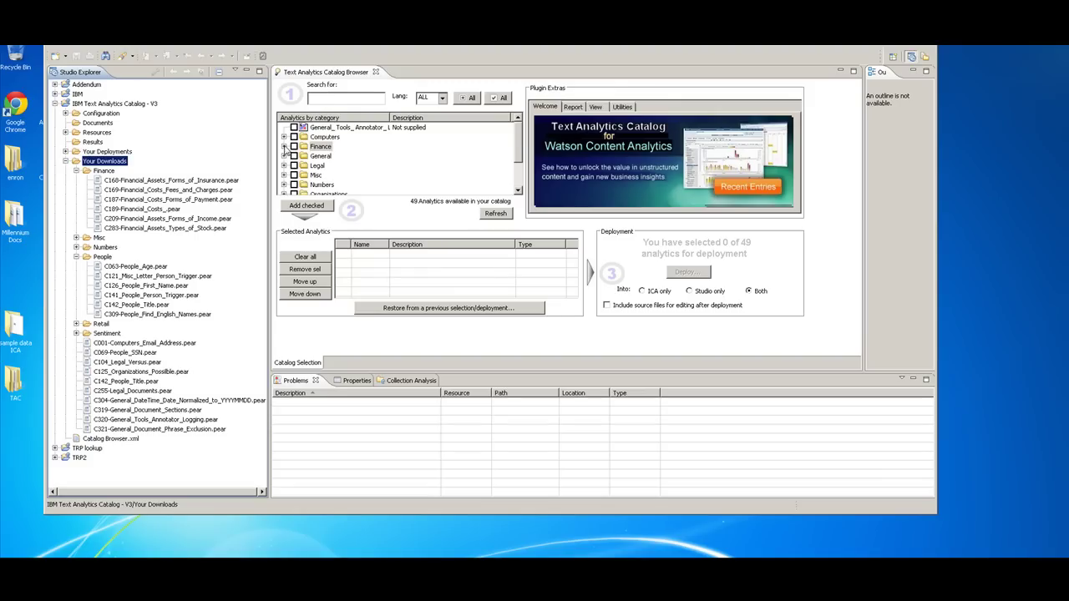
{"action": "left_click", "coordinate": [285, 146]}
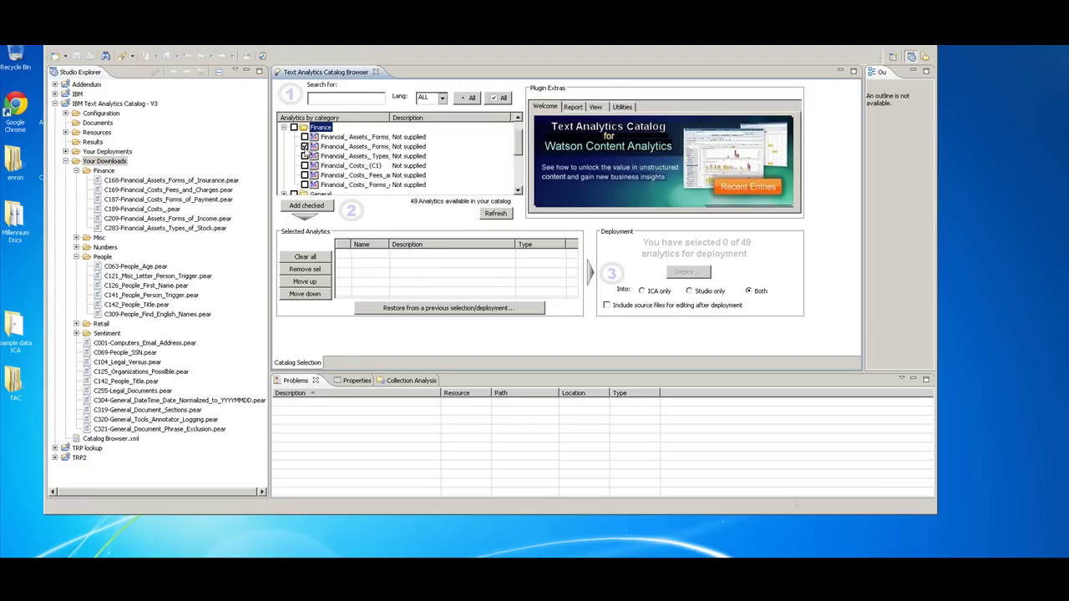
{"action": "left_click", "coordinate": [305, 156]}
{"action": "left_click", "coordinate": [318, 208]}
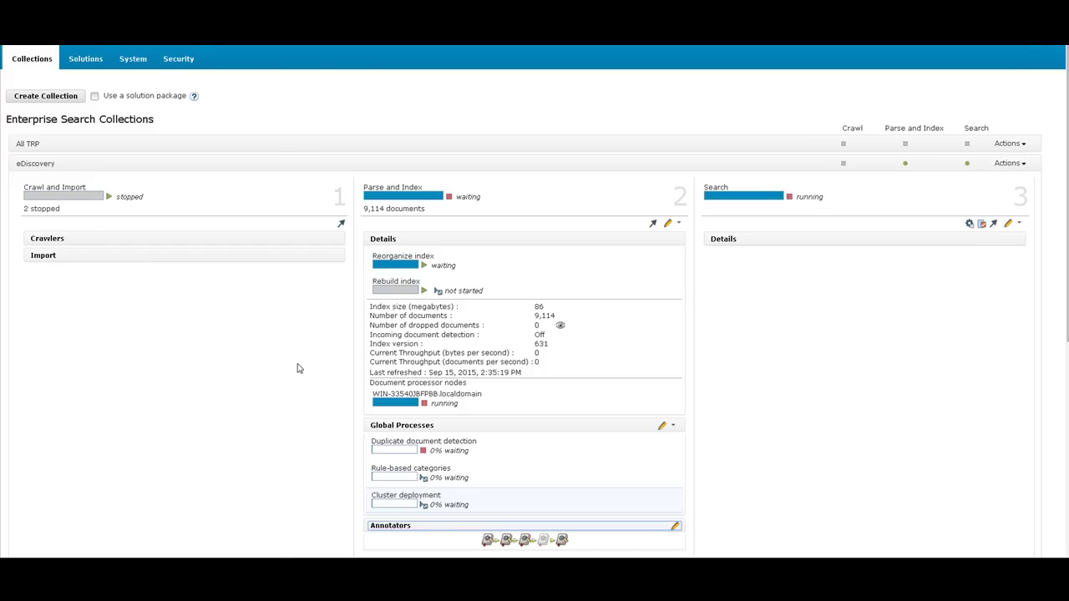
- In the administration console, collapse and reopen the eDiscovery collection and review its Parse and Index configuration options, including global processing
{"action": "left_click", "coordinate": [219, 163]}
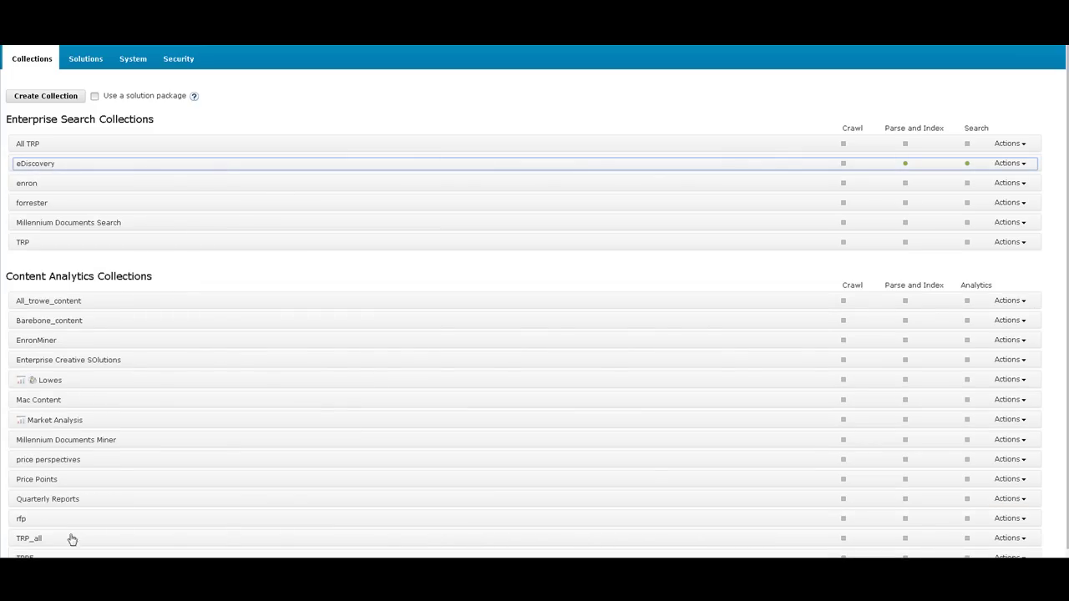
{"action": "left_click", "coordinate": [44, 166]}
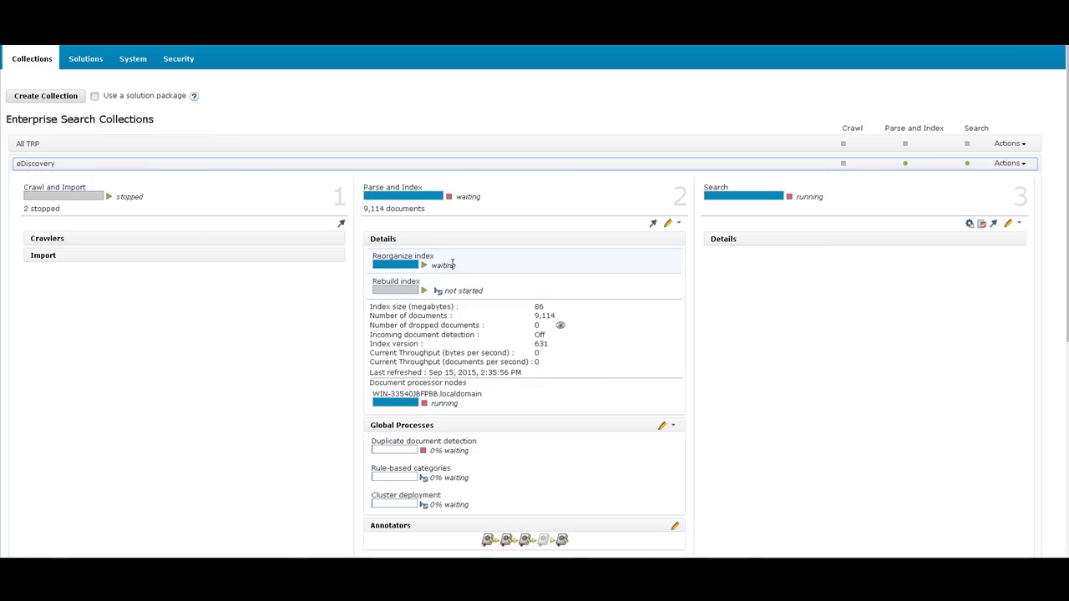
{"action": "left_click", "coordinate": [679, 224]}
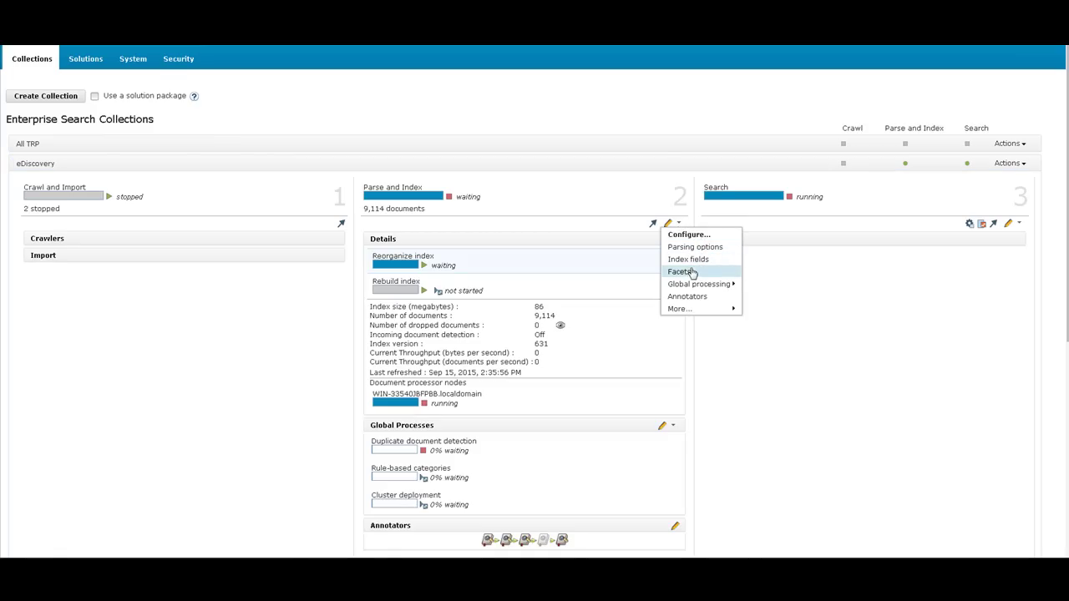
{"action": "mouse_move", "coordinate": [698, 290]}
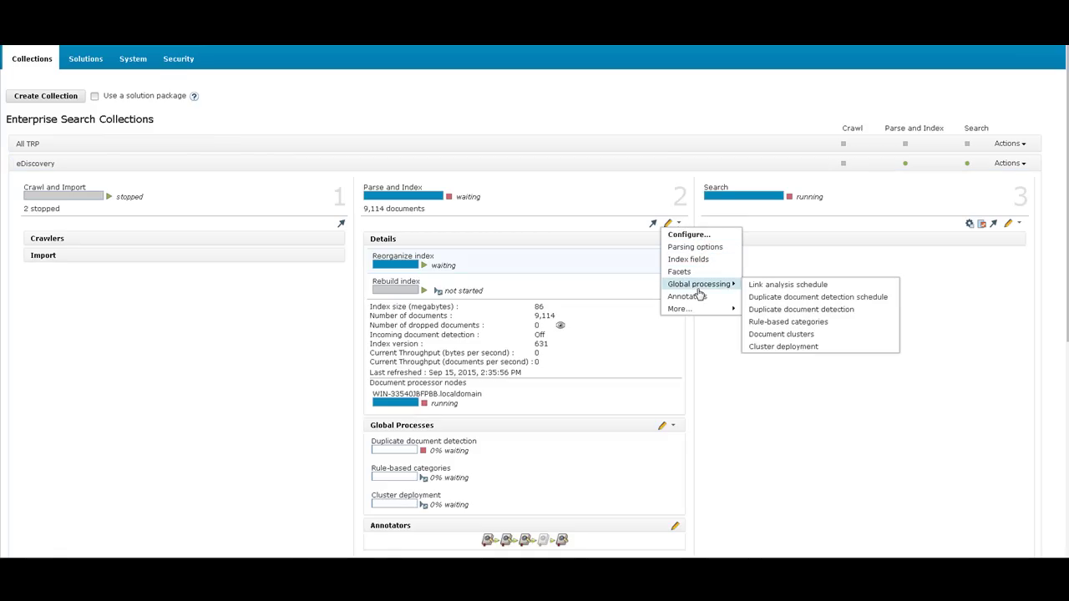
{"action": "mouse_move", "coordinate": [681, 308]}
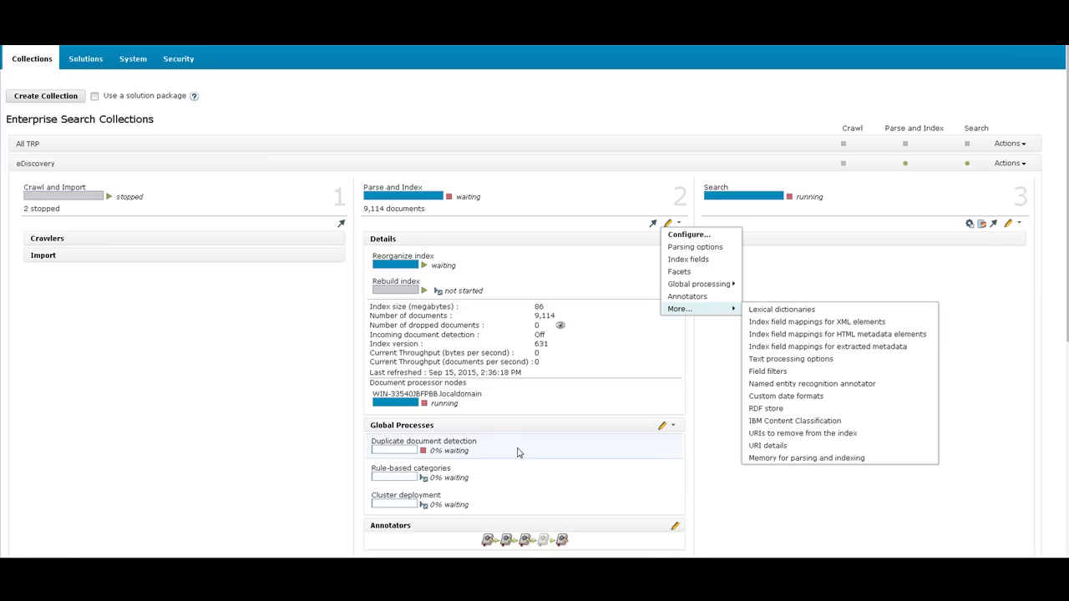
{"action": "mouse_move", "coordinate": [517, 452]}
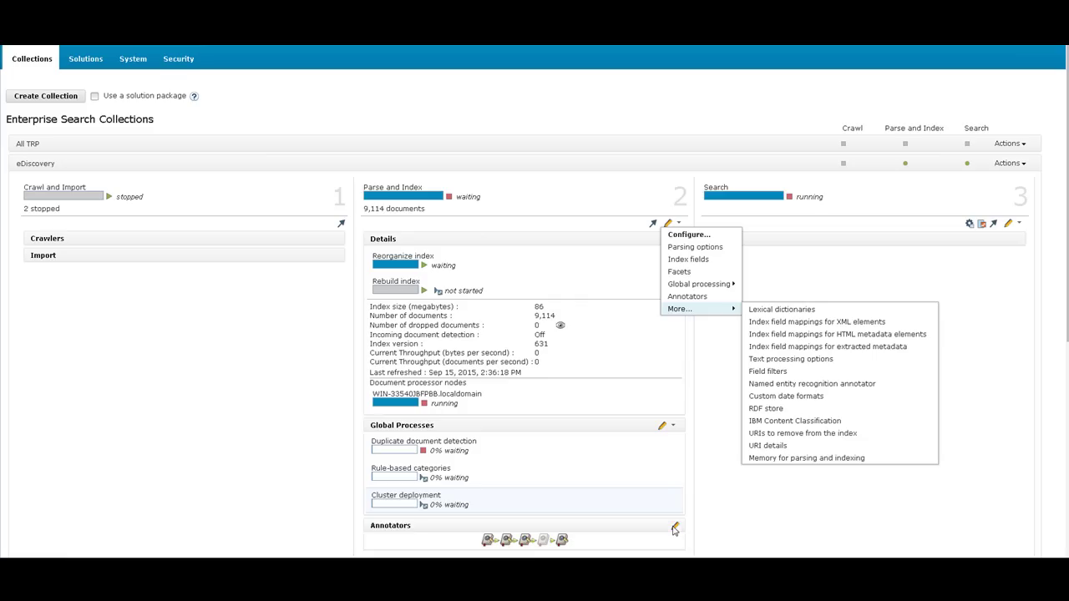
- Open the eDiscovery annotator pipeline, examine the Custom Annotator's text processing options and leave that page
{"action": "left_click", "coordinate": [674, 530]}
{"action": "left_click", "coordinate": [674, 530]}
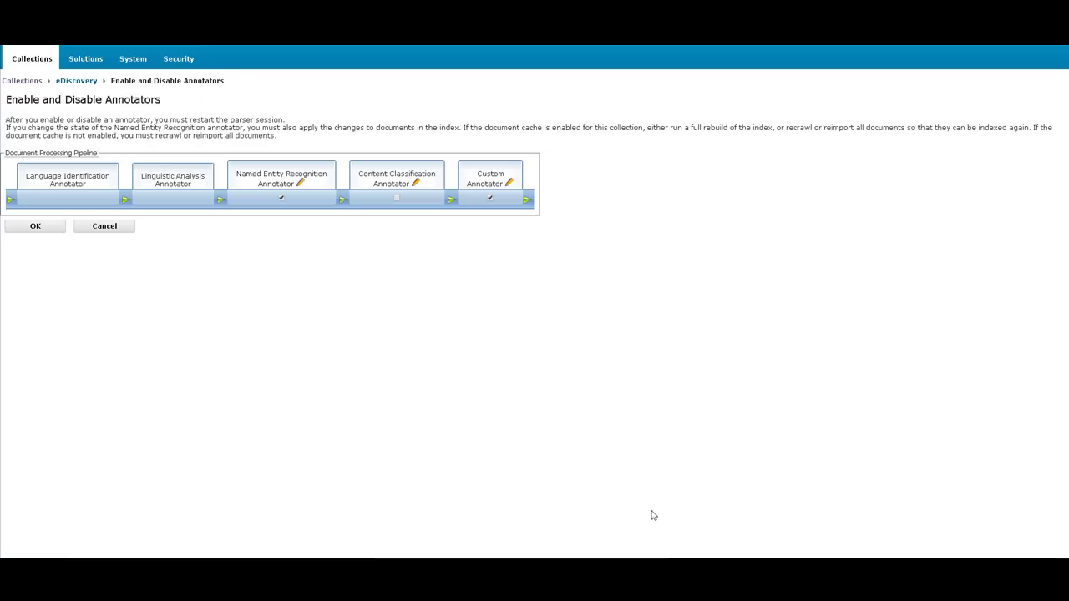
{"action": "left_click", "coordinate": [510, 183]}
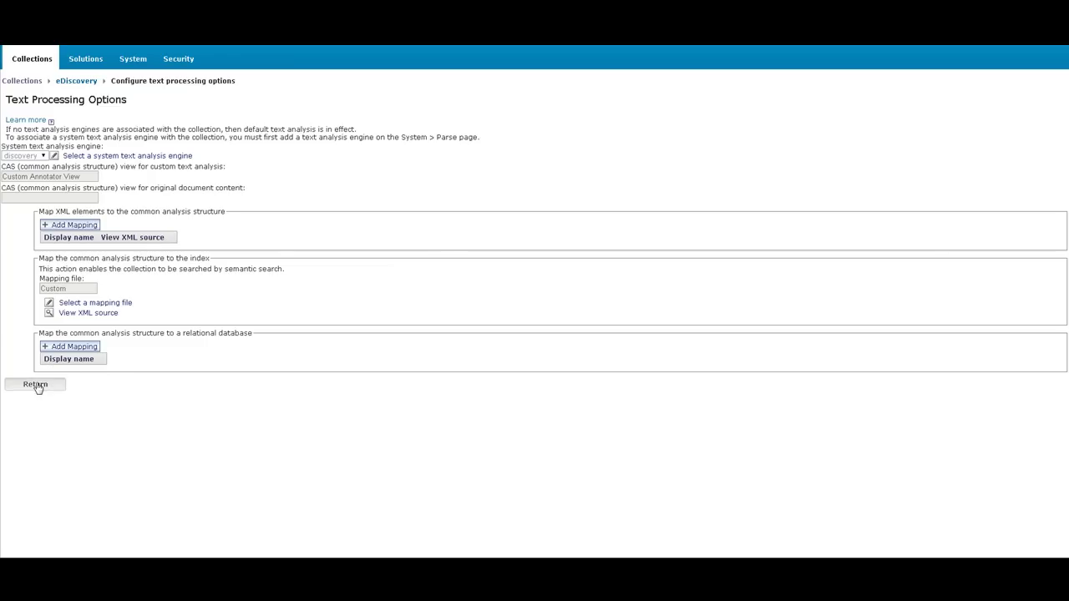
{"action": "left_click", "coordinate": [36, 386]}
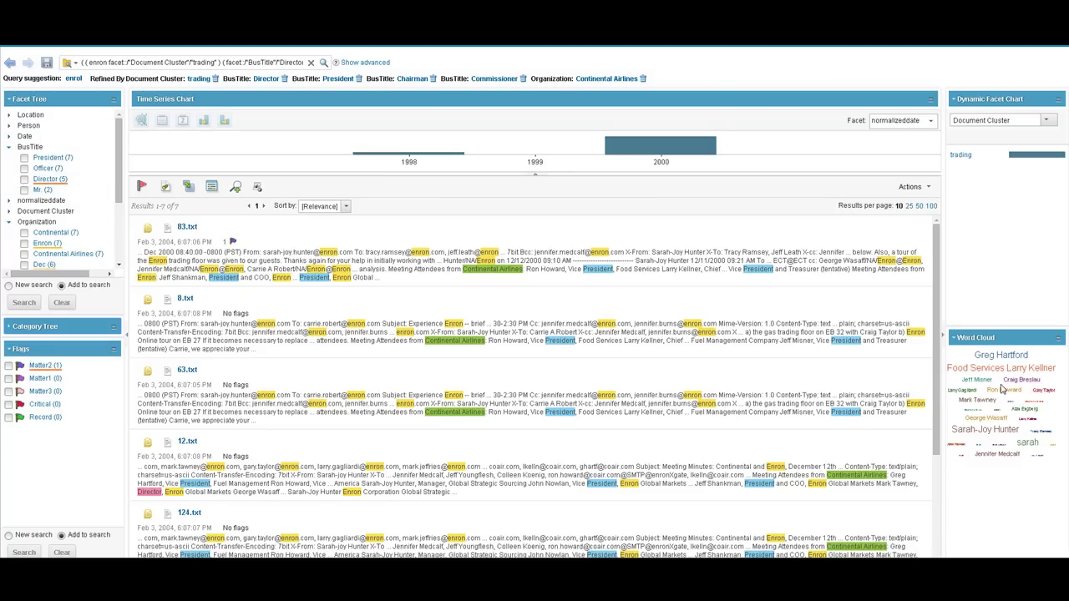
- Switch back to the Enron search results and inspect the correlation details of a word cloud term
{"action": "mouse_move", "coordinate": [1011, 406]}
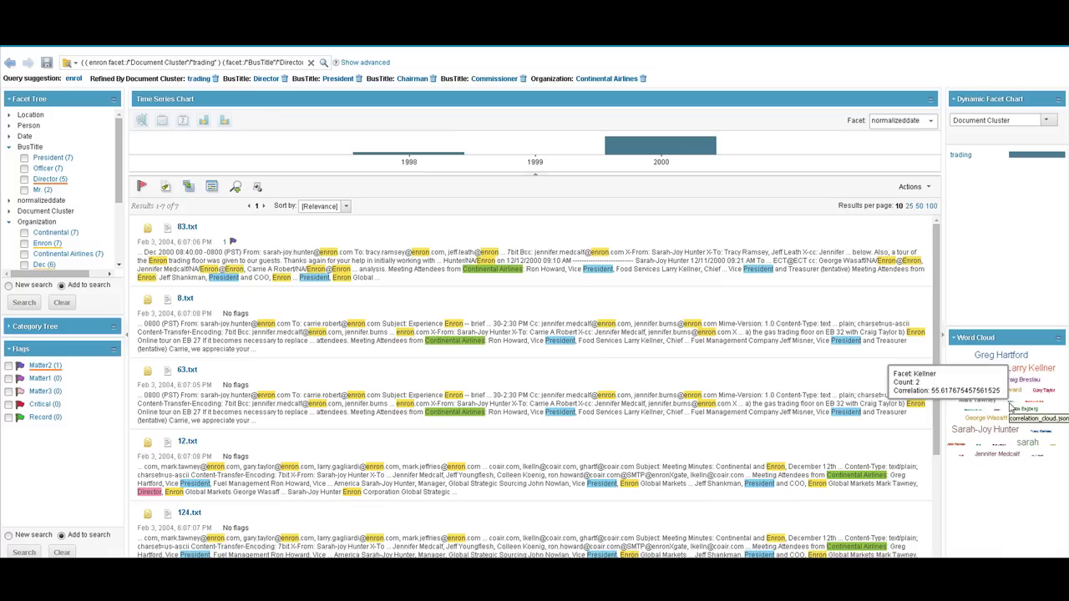